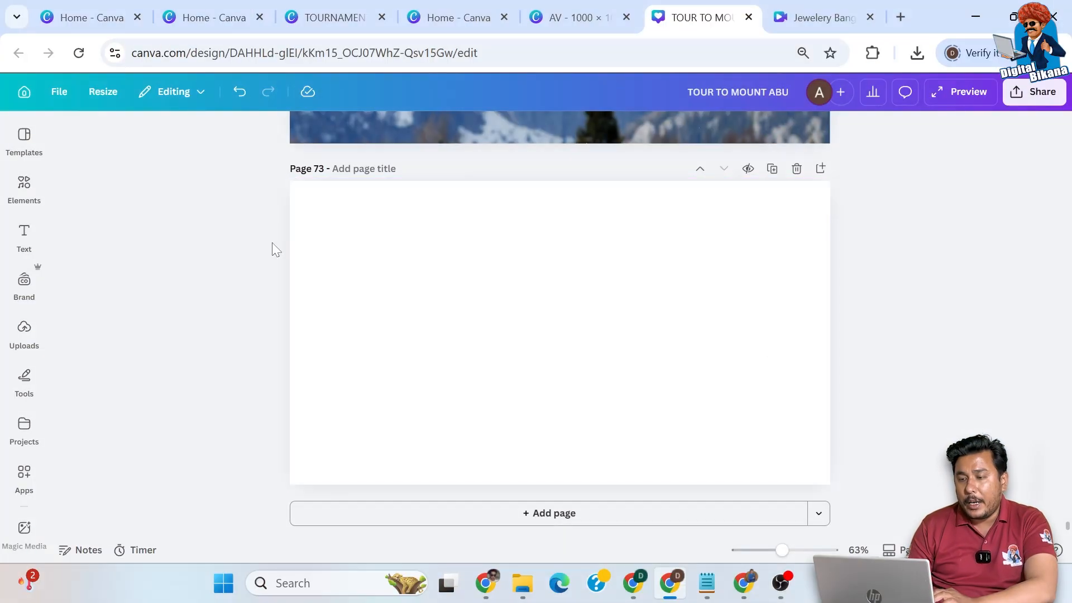
# - Search the photo elements for "desert background" and add the photo of ancient stone ruins to page 73
pyautogui.click(23, 190)
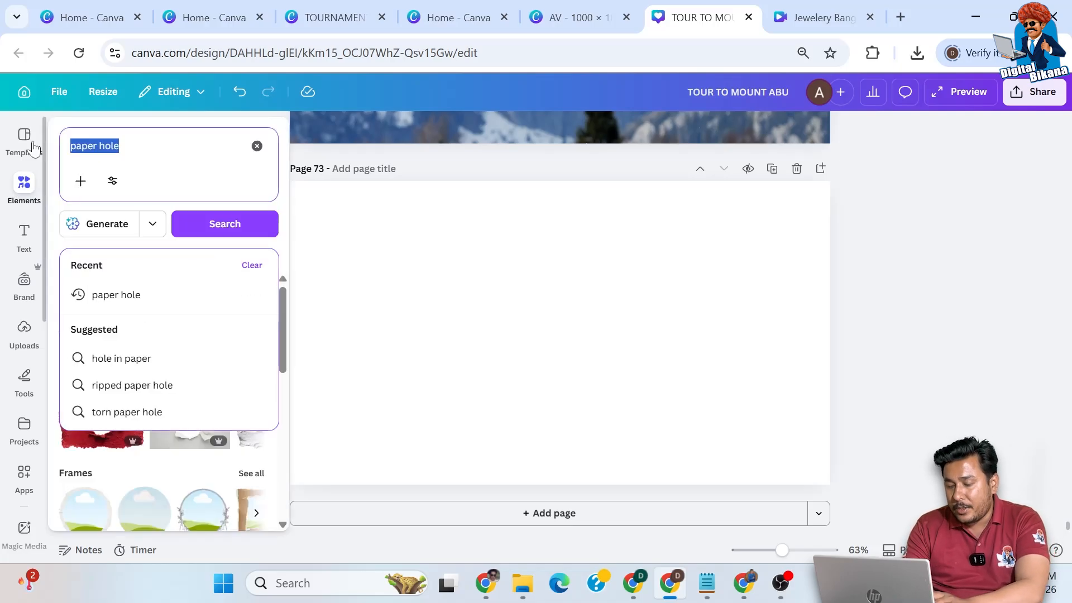
pyautogui.write('dese')
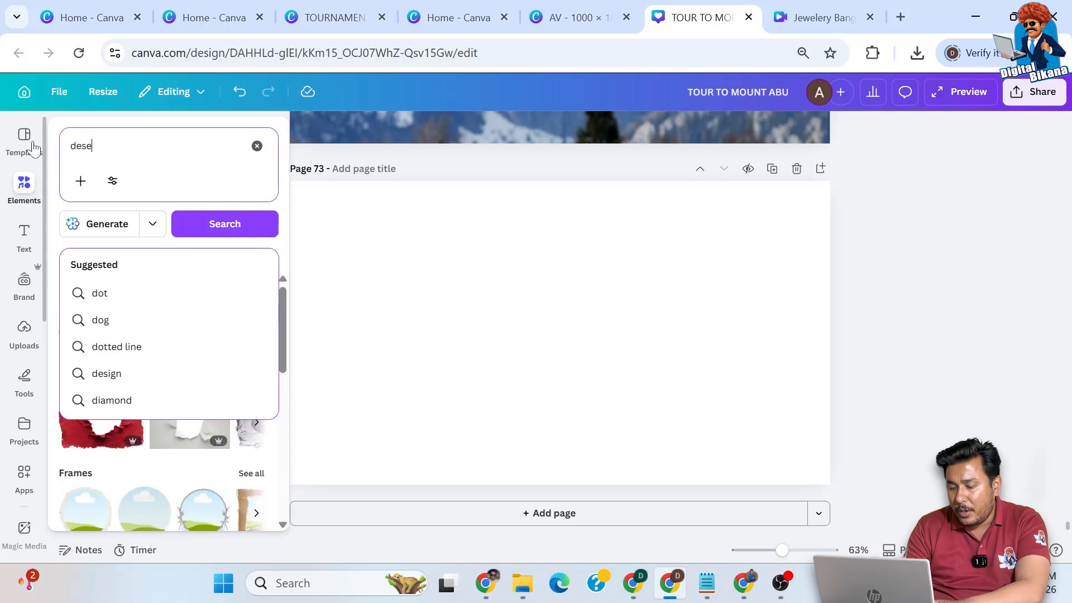
pyautogui.write('rt background')
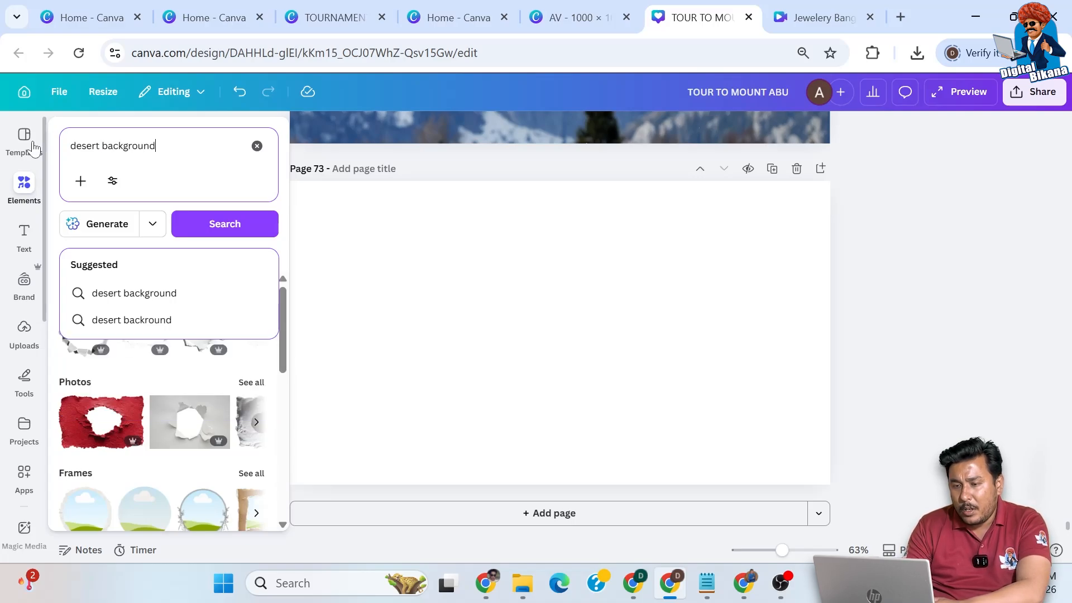
pyautogui.press('Return')
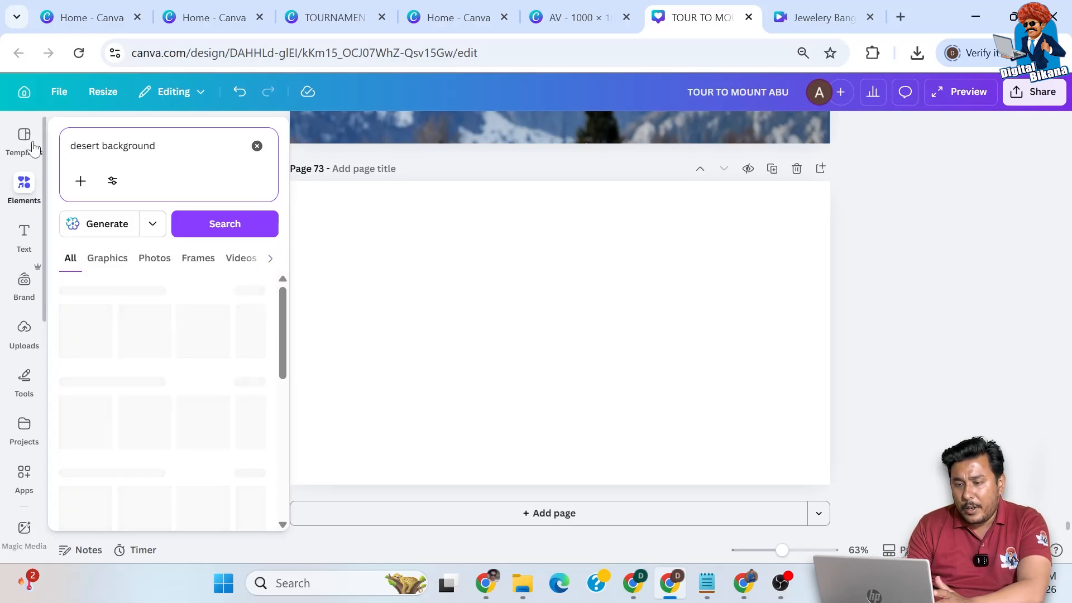
pyautogui.click(153, 259)
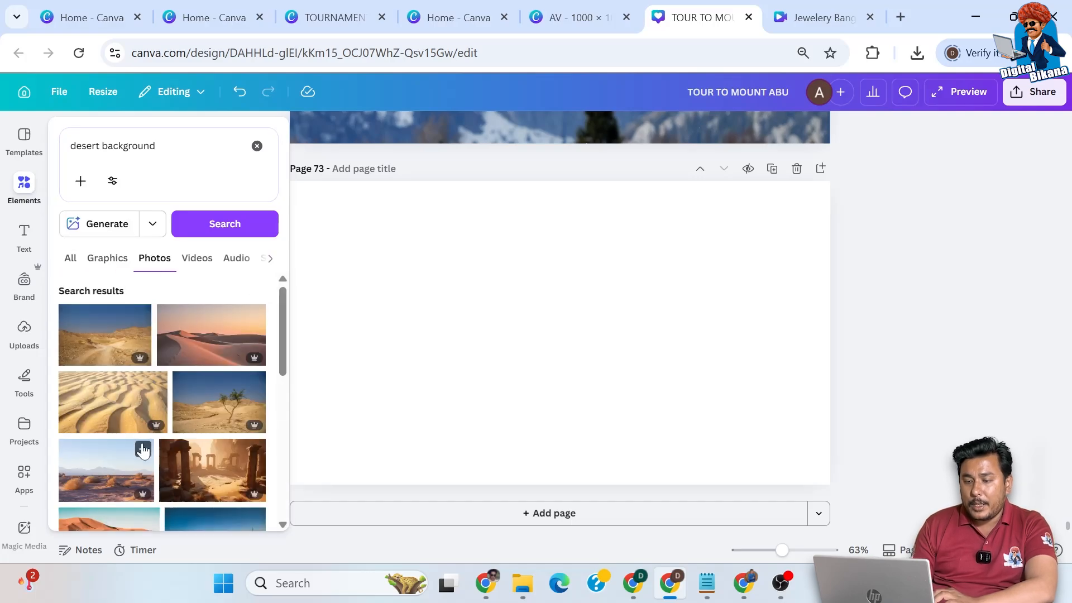
pyautogui.scroll(-3, 143, 450)
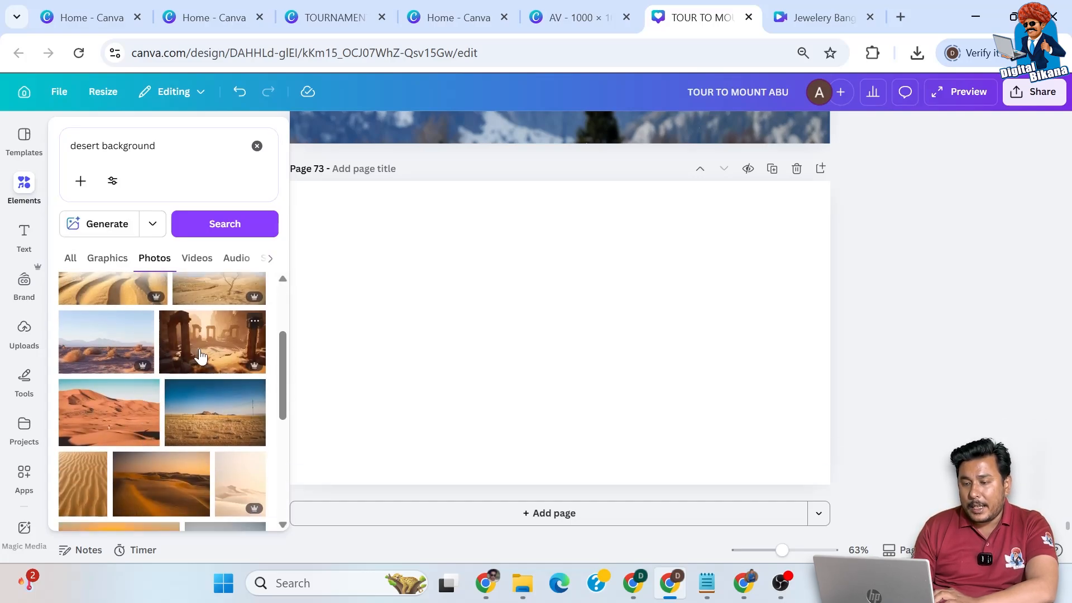
pyautogui.click(201, 355)
pyautogui.click(441, 335)
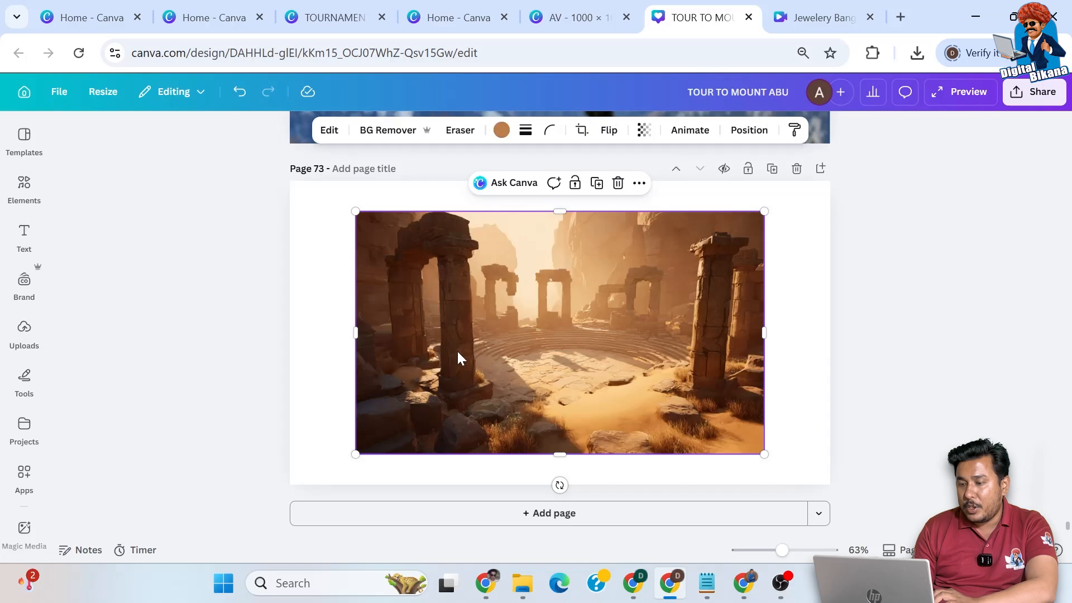
# - Align the ruins photo with the page's top-left corner and enlarge it to cover the whole page
pyautogui.moveTo(453, 352); pyautogui.dragTo(387, 322)
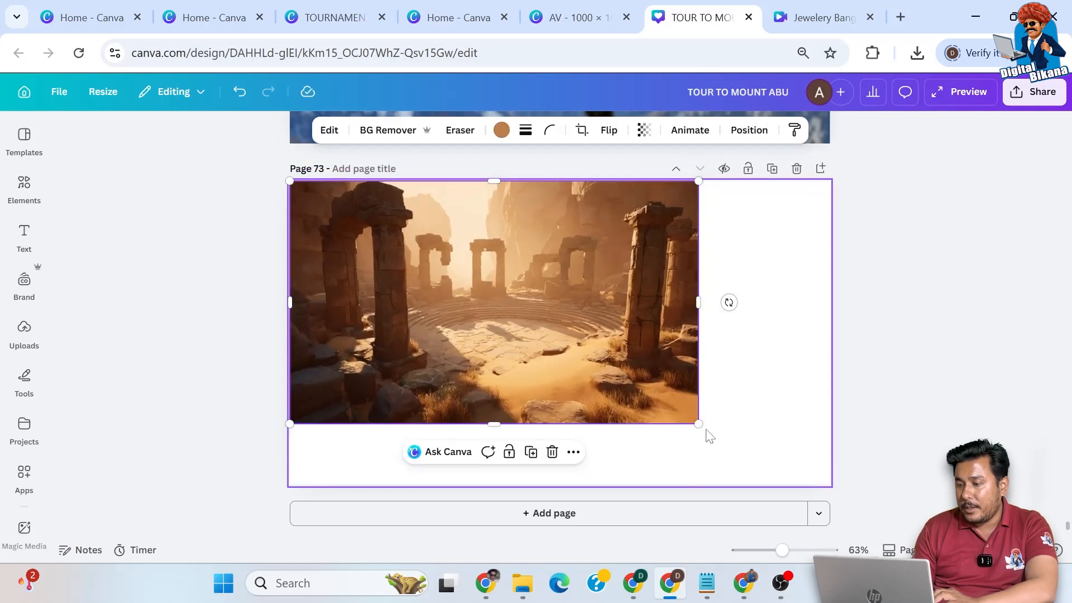
pyautogui.moveTo(698, 423); pyautogui.dragTo(830, 502)
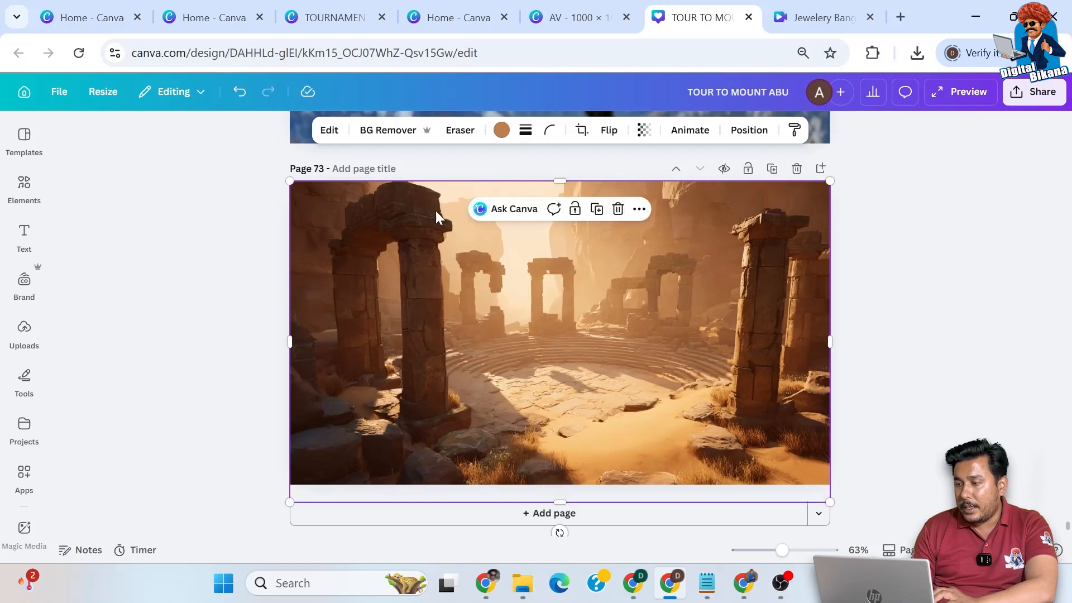
# - Apply the Sea Green duotone filter to the ruins photo
pyautogui.click(330, 132)
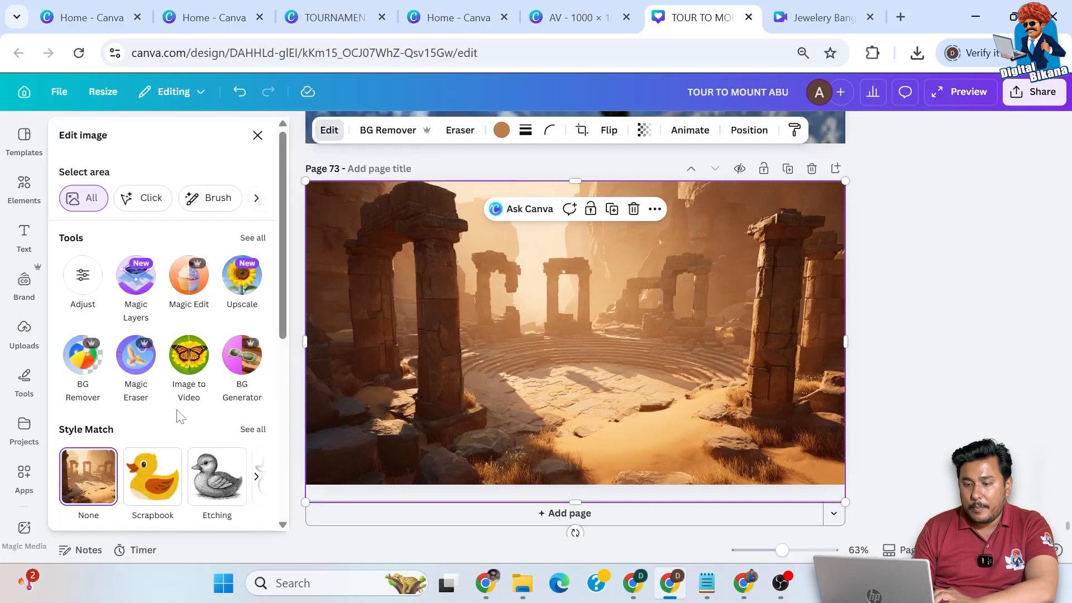
pyautogui.scroll(-6, 178, 416)
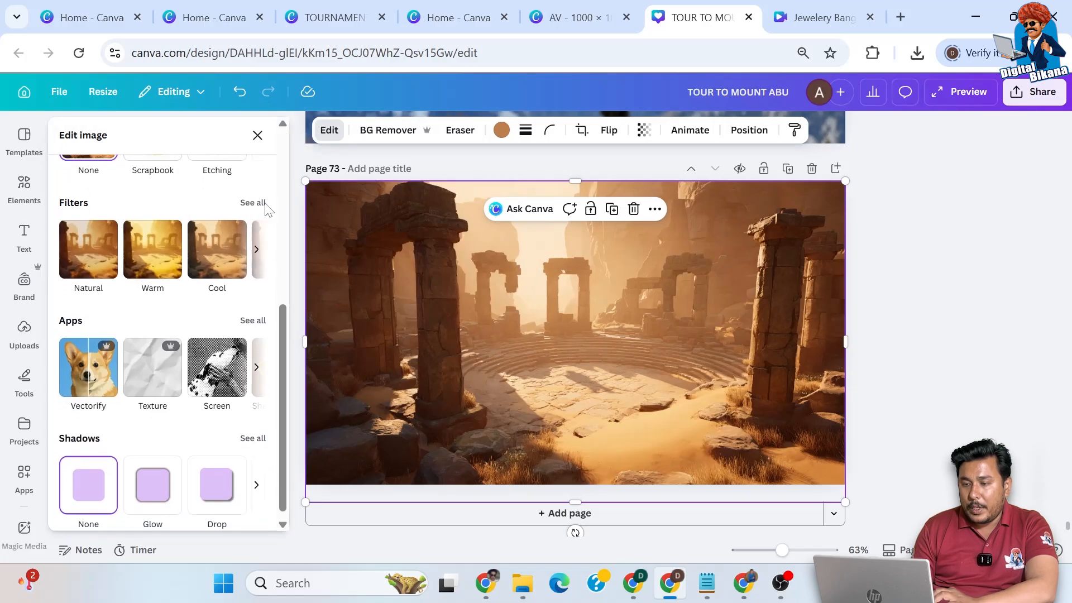
pyautogui.click(257, 202)
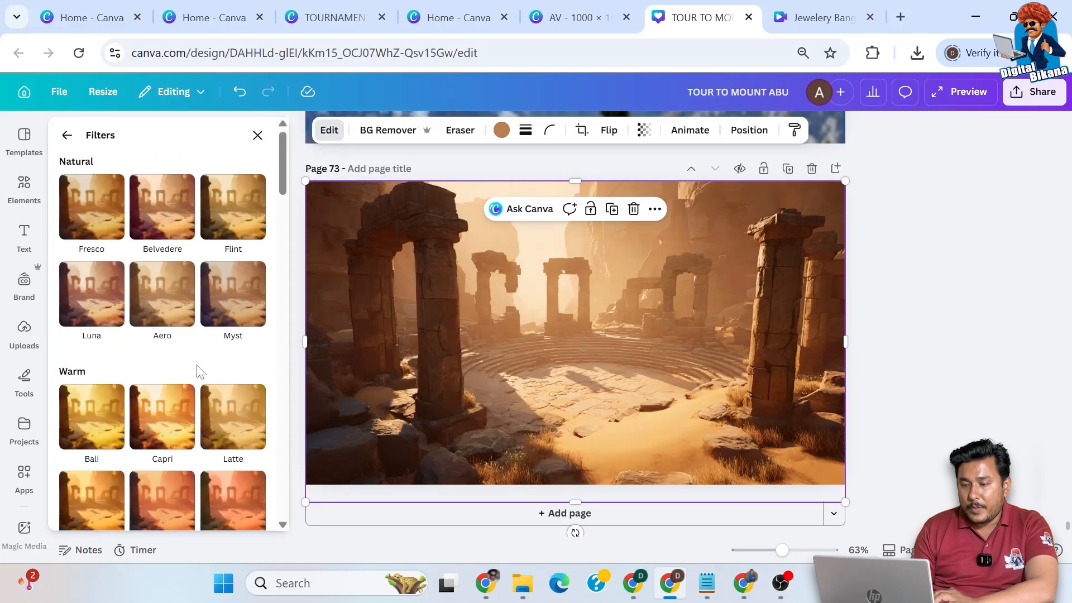
pyautogui.scroll(-5, 218, 433)
pyautogui.scroll(-10, 213, 424)
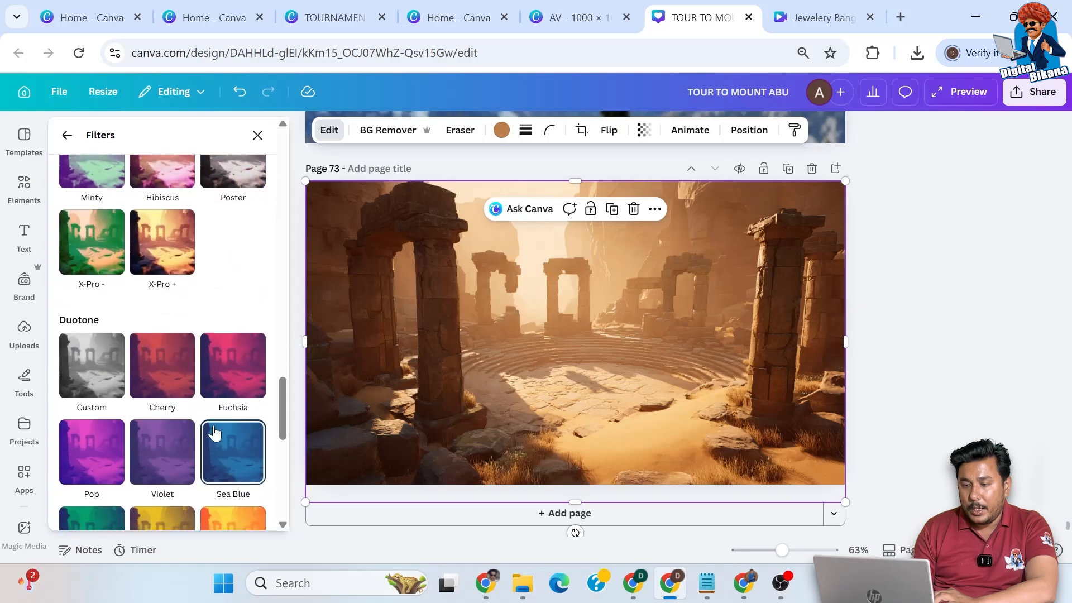
pyautogui.scroll(-1, 214, 433)
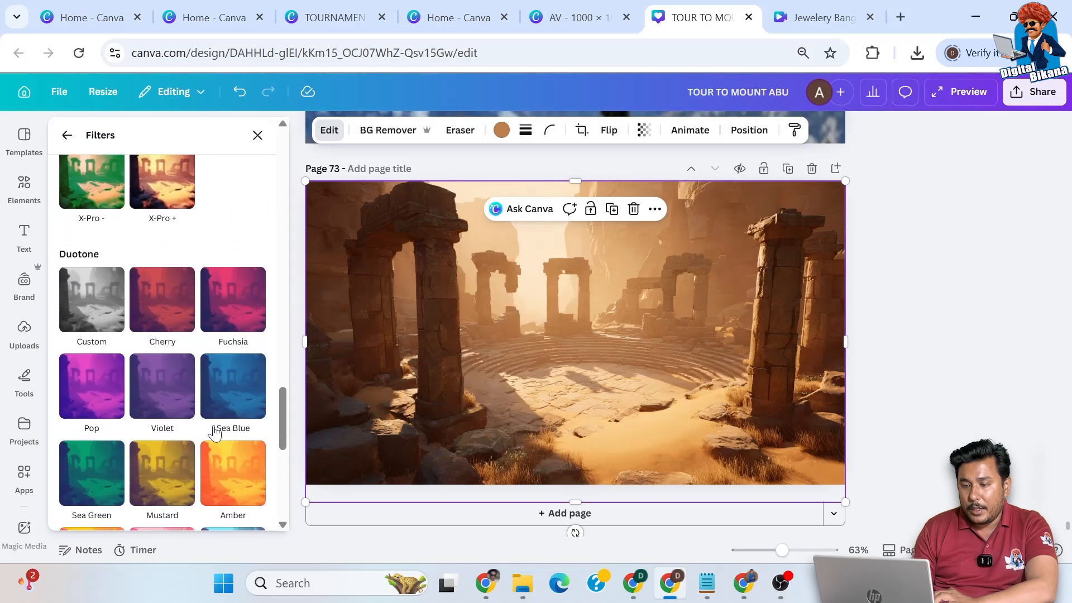
pyautogui.click(97, 468)
pyautogui.scroll(-2, 173, 455)
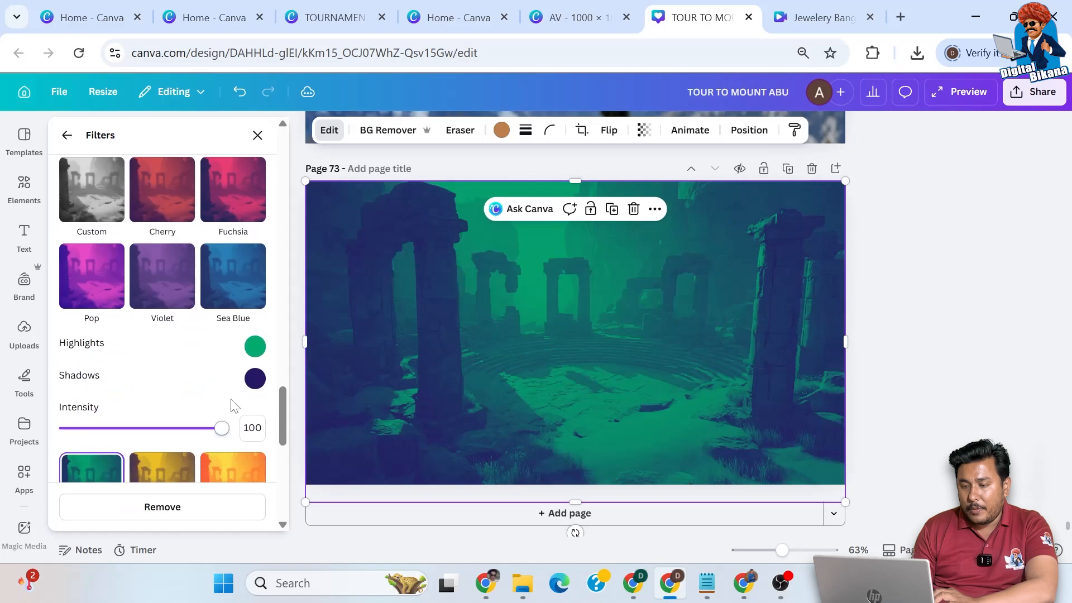
pyautogui.scroll(-4, 192, 413)
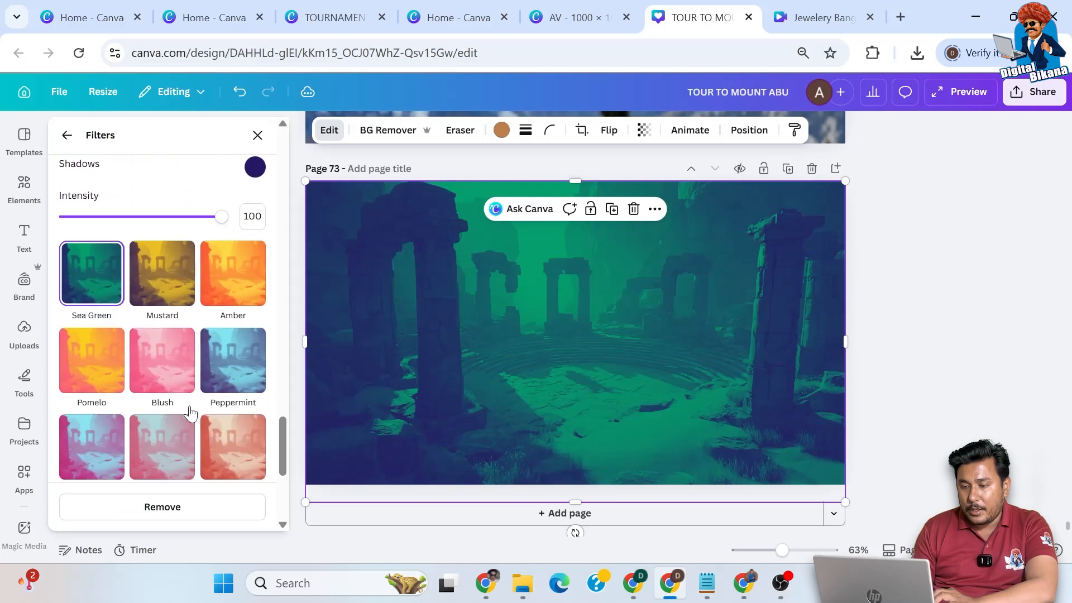
pyautogui.scroll(3, 187, 363)
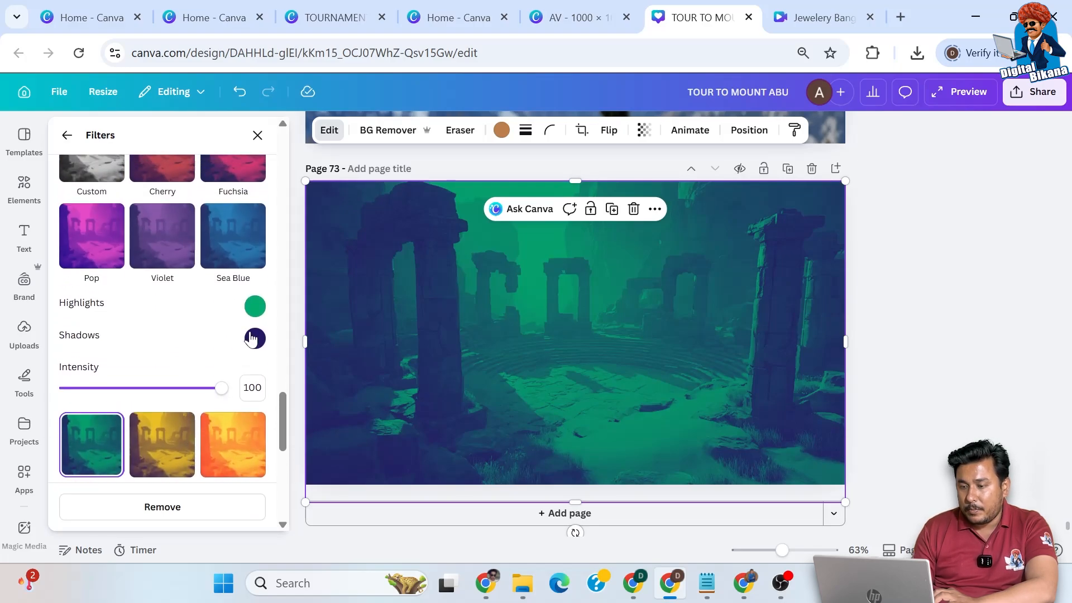
# - Set the duotone filter's shadows to near-black #141319 and its highlights to a brighter green
pyautogui.click(255, 338)
pyautogui.moveTo(329, 394); pyautogui.dragTo(300, 431)
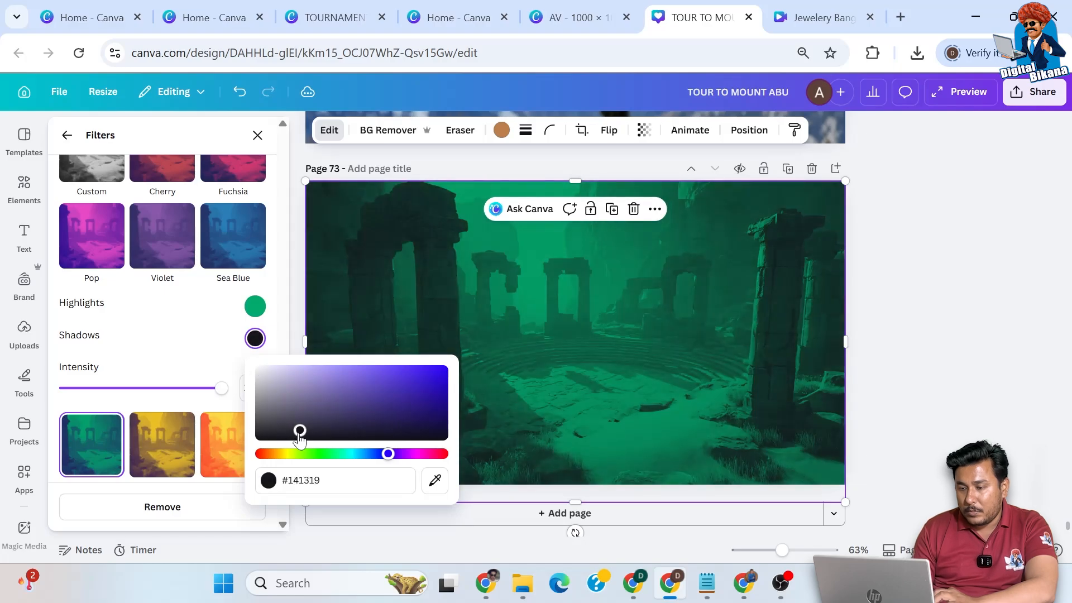
pyautogui.click(255, 307)
pyautogui.moveTo(442, 358); pyautogui.dragTo(431, 335)
pyautogui.click(173, 321)
# - Search the graphic elements for "sun burst" and add the graphic of wide radiating rays to the page
pyautogui.click(25, 189)
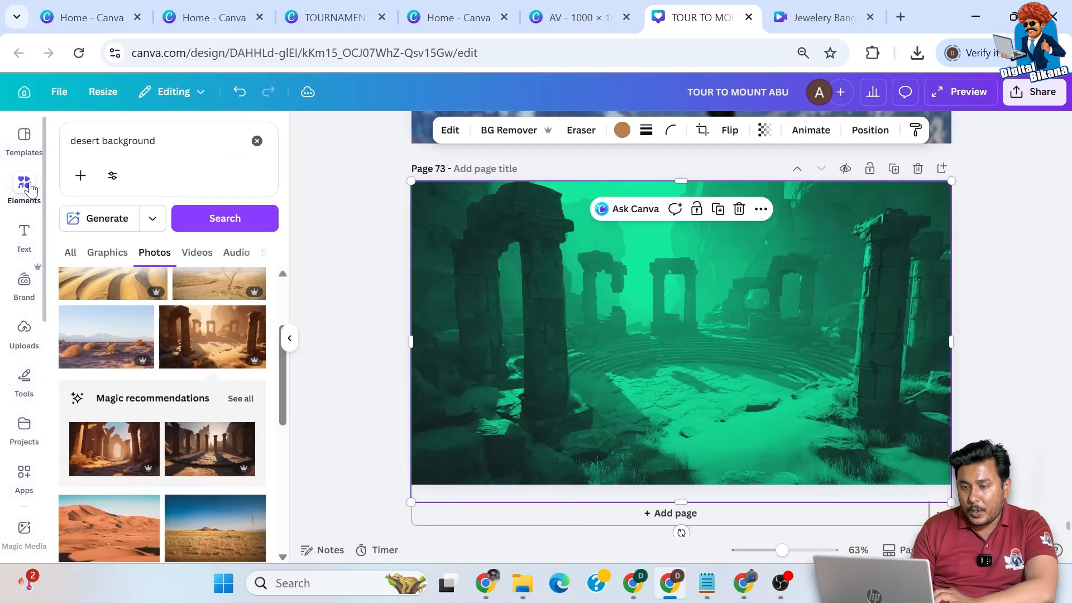
pyautogui.click(257, 141)
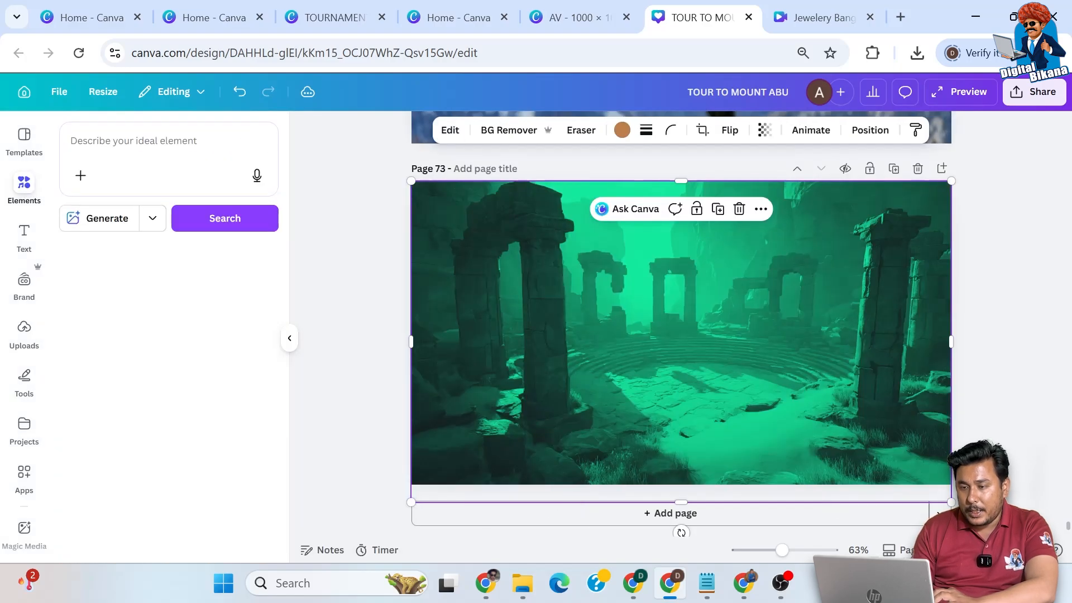
pyautogui.write('sun burst')
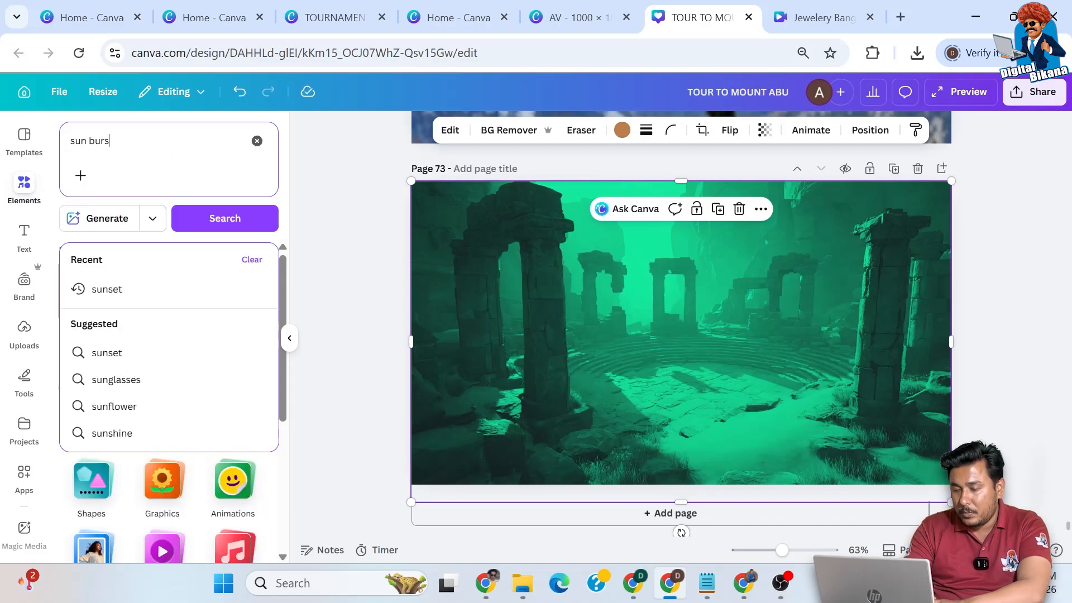
pyautogui.press('Return')
pyautogui.click(119, 255)
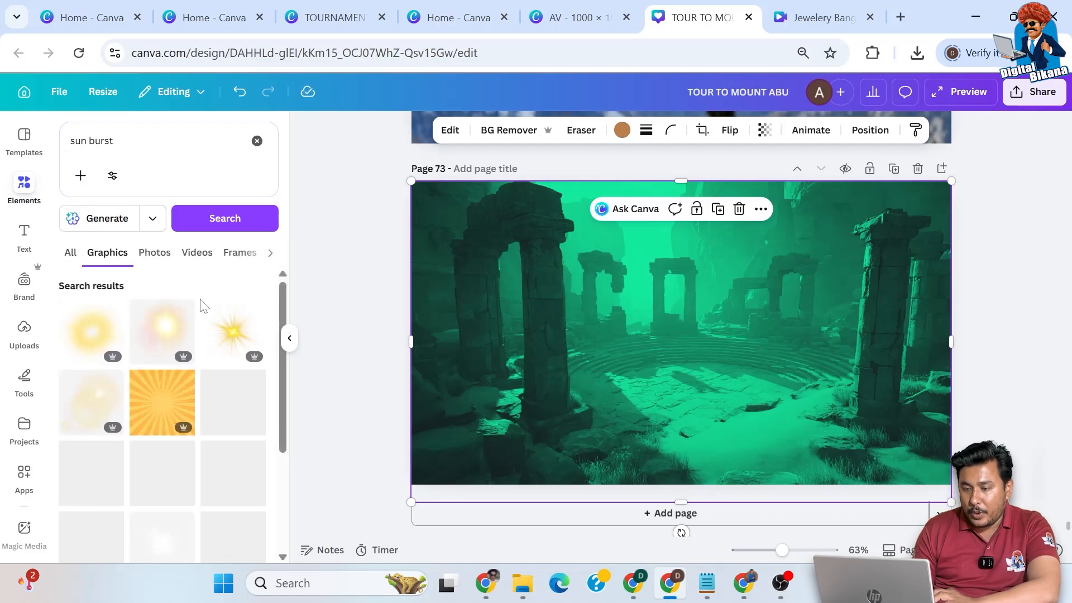
pyautogui.scroll(-10, 167, 363)
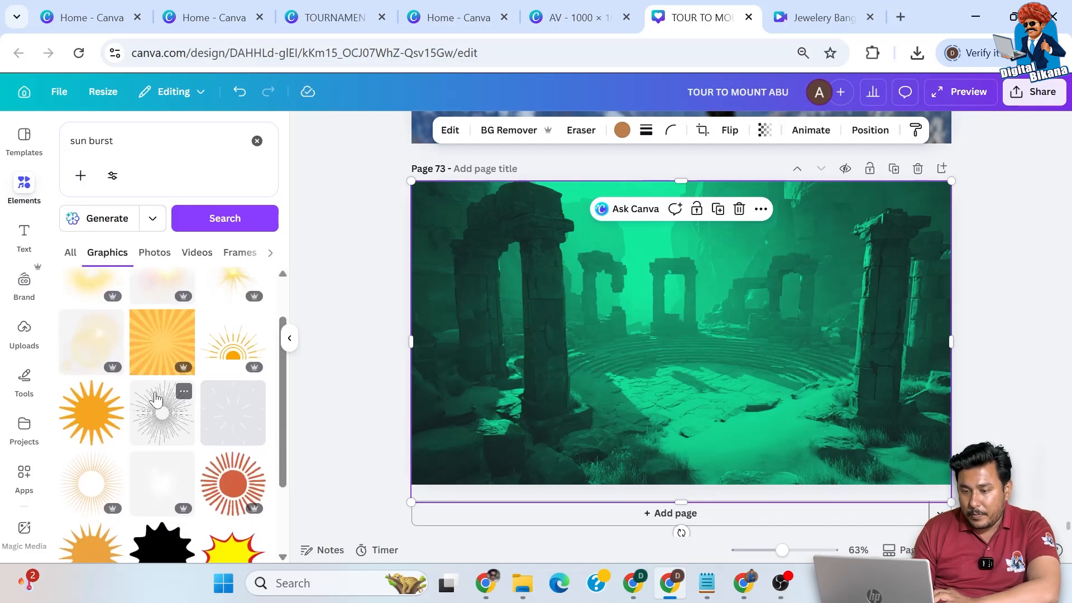
pyautogui.click(231, 410)
# - Colour the sunburst rays white and enlarge the graphic until it covers the full page
pyautogui.click(542, 134)
pyautogui.click(194, 351)
pyautogui.moveTo(622, 273); pyautogui.dragTo(444, 173)
pyautogui.moveTo(483, 393); pyautogui.dragTo(393, 473)
pyautogui.moveTo(742, 477); pyautogui.dragTo(1037, 597)
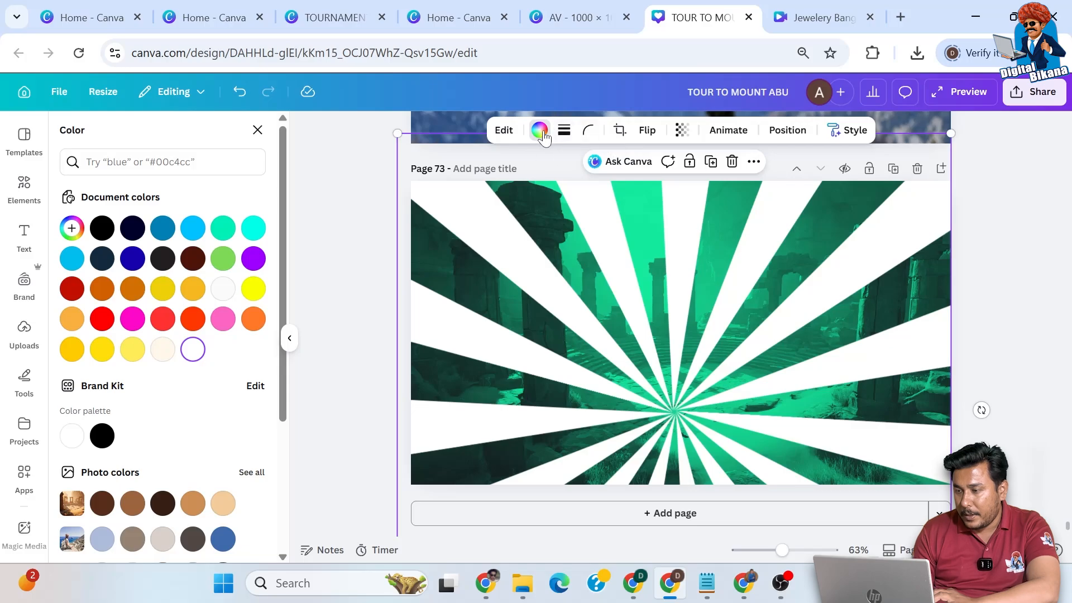
# - Recolour the sunburst rays with the bright green sampled from the background photo
pyautogui.click(72, 227)
pyautogui.click(249, 371)
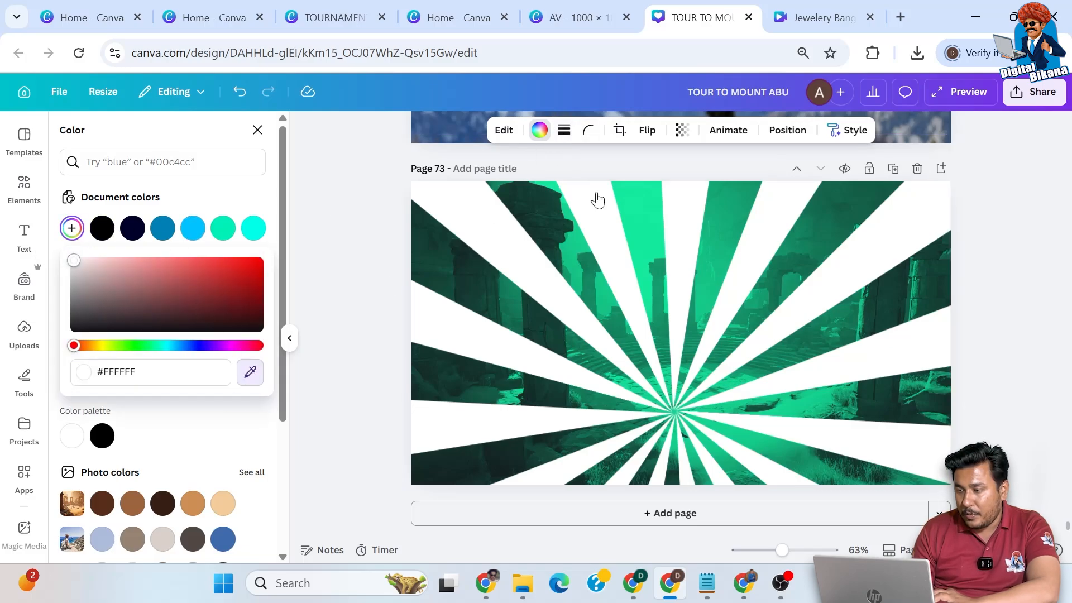
pyautogui.click(640, 198)
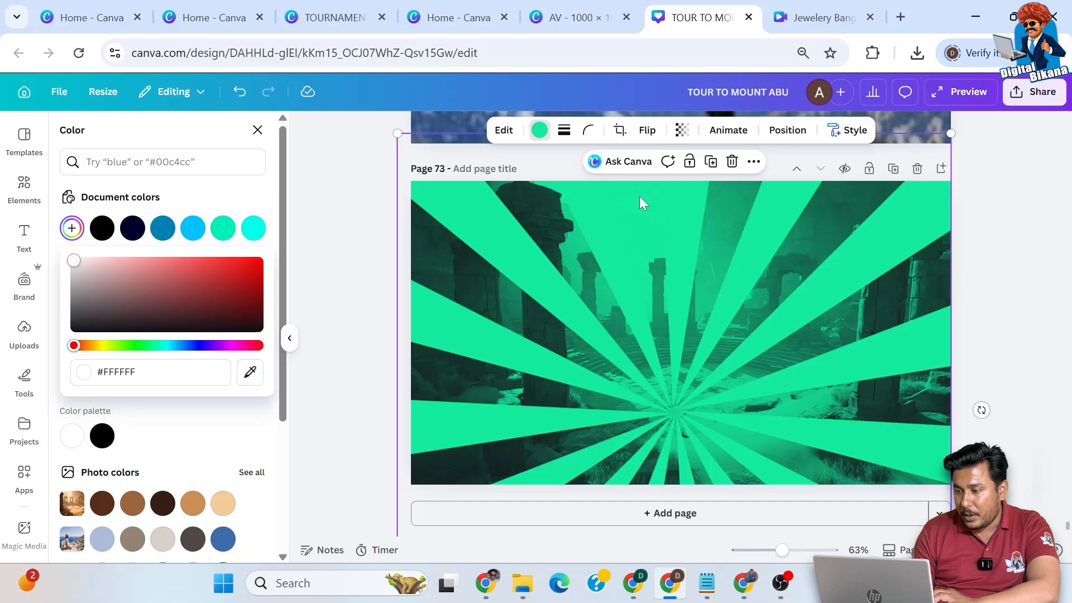
# - Flip the sunburst vertically and horizontally, and move it up so its rays converge in the upper middle of the page
pyautogui.doubleClick(702, 346)
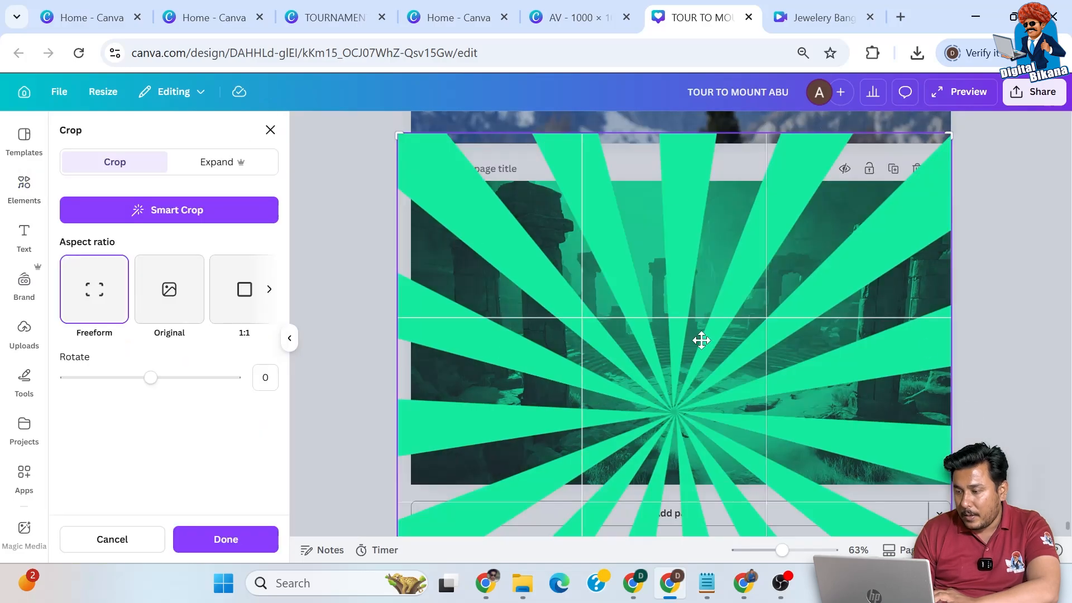
pyautogui.click(1016, 235)
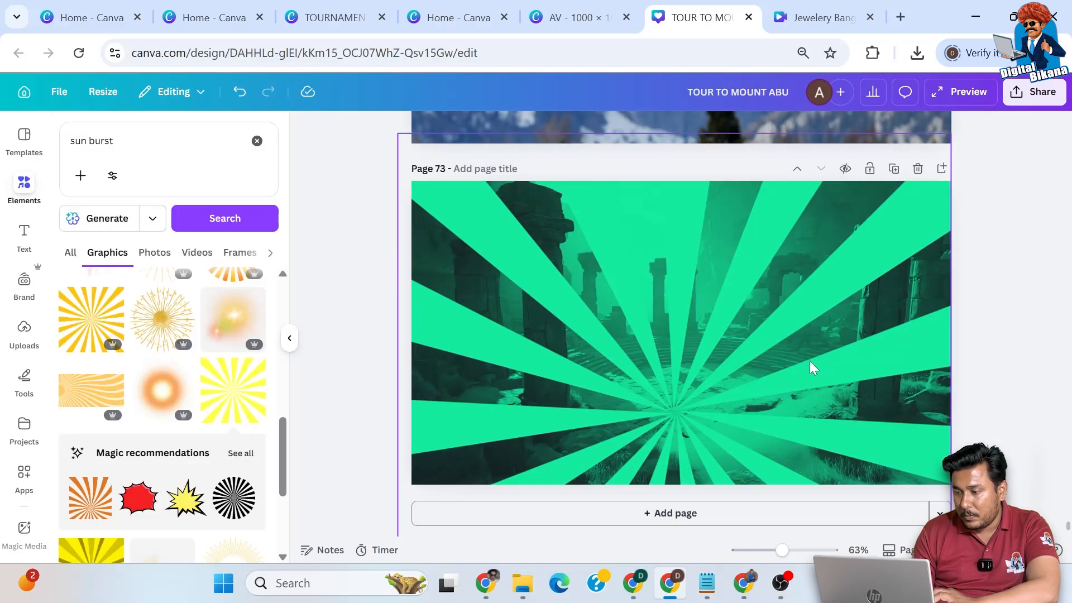
pyautogui.click(671, 350)
pyautogui.click(647, 130)
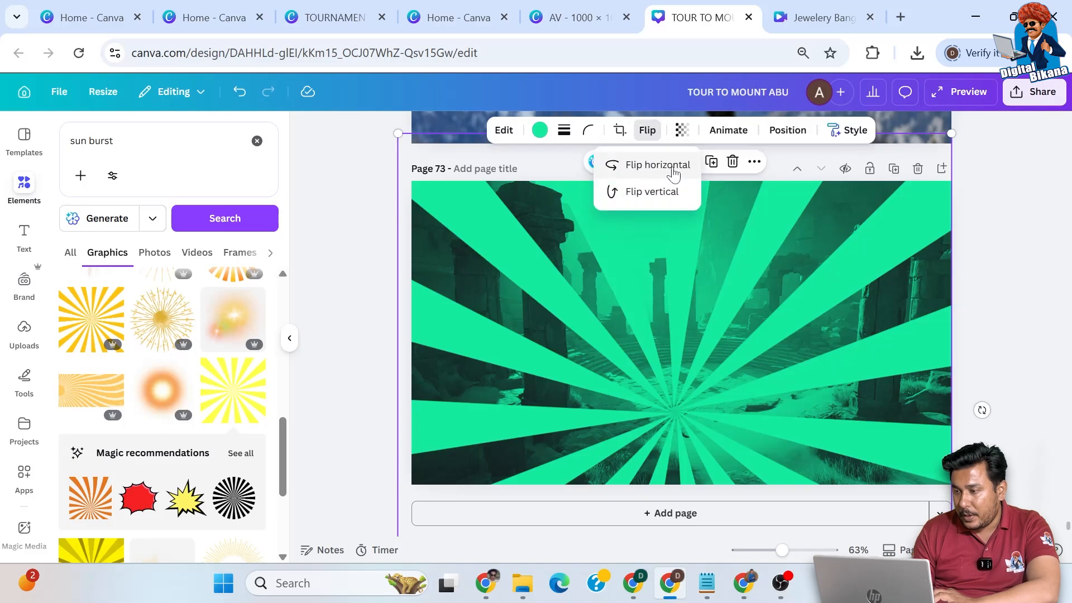
pyautogui.click(659, 192)
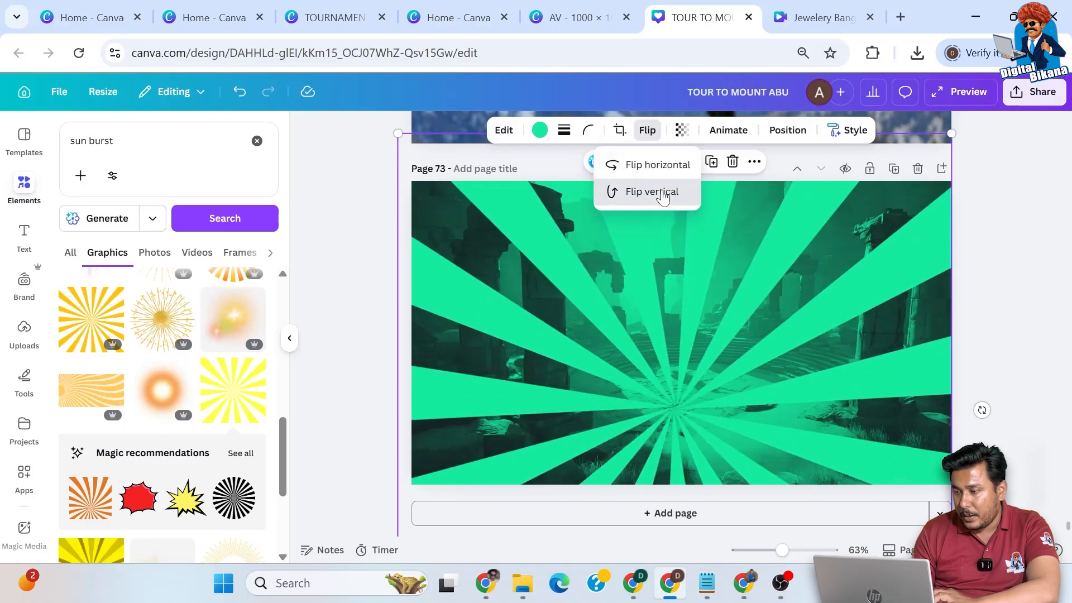
pyautogui.click(662, 195)
pyautogui.click(659, 171)
pyautogui.click(660, 196)
pyautogui.moveTo(858, 339); pyautogui.dragTo(890, 197)
pyautogui.click(992, 302)
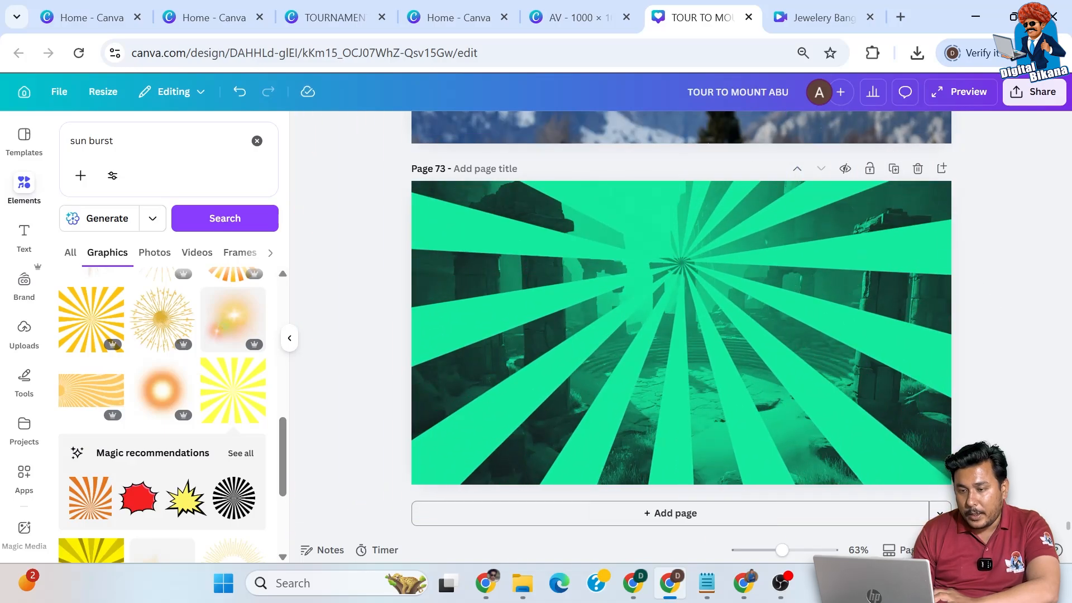
# - Search the photo elements for "cowboy"
pyautogui.moveTo(143, 143); pyautogui.dragTo(52, 158)
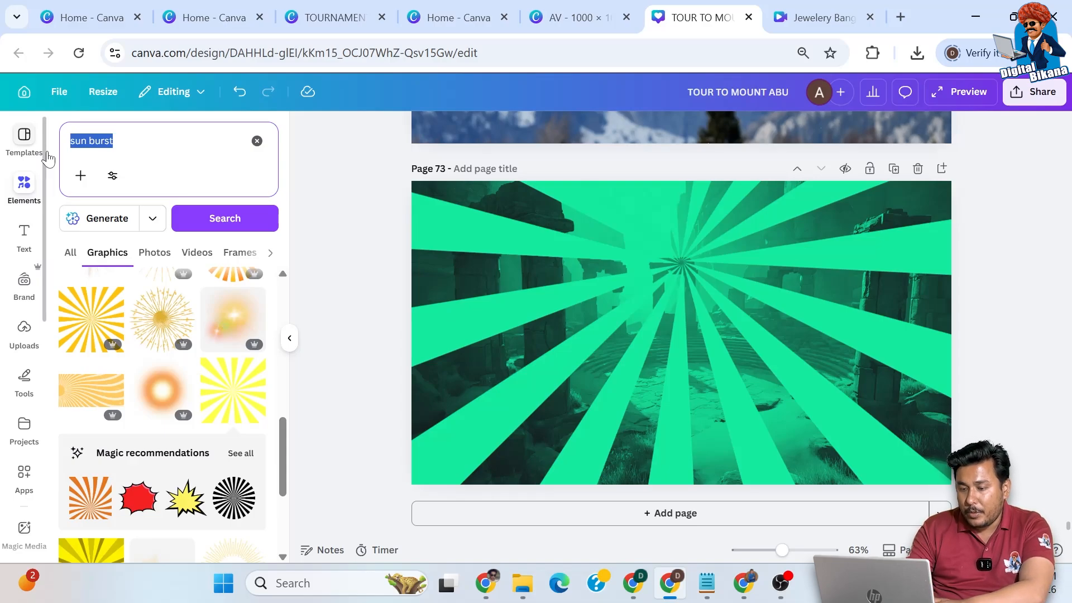
pyautogui.press('BackSpace')
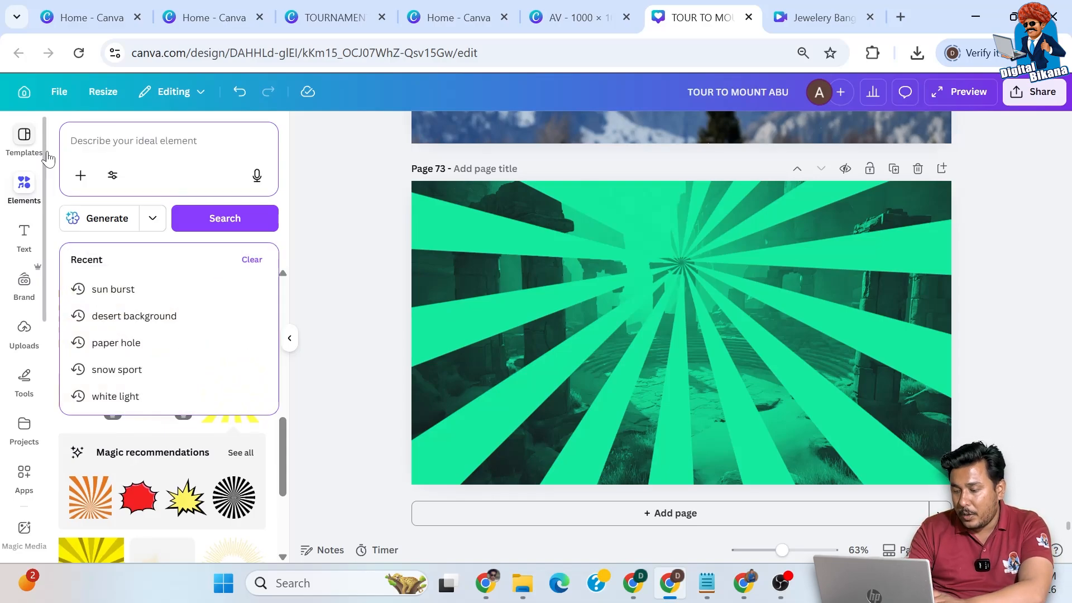
pyautogui.write('cowbo')
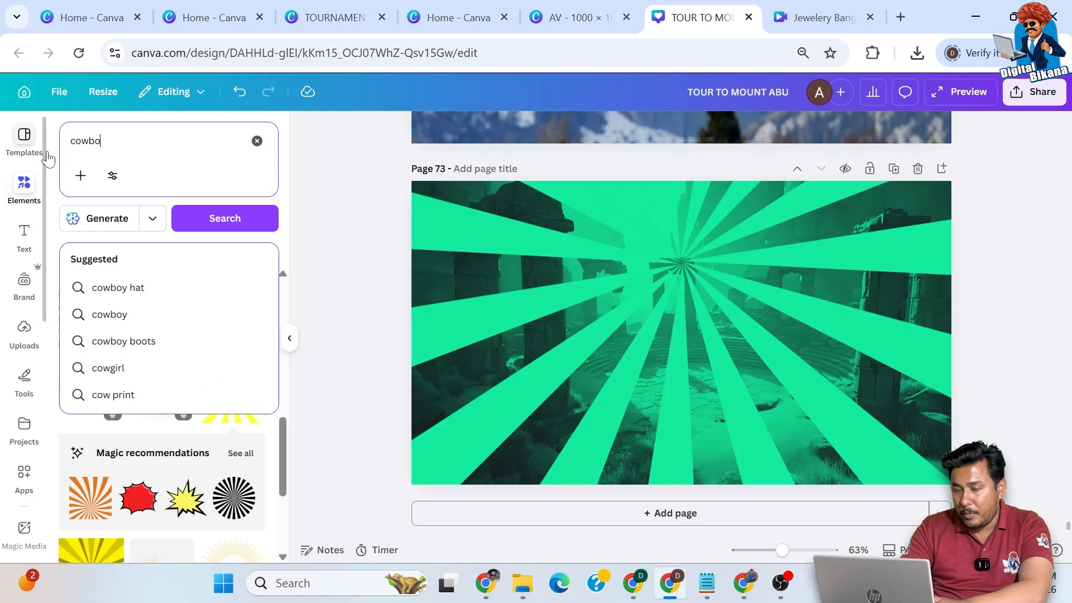
pyautogui.write('y')
pyautogui.press('Return')
pyautogui.click(156, 254)
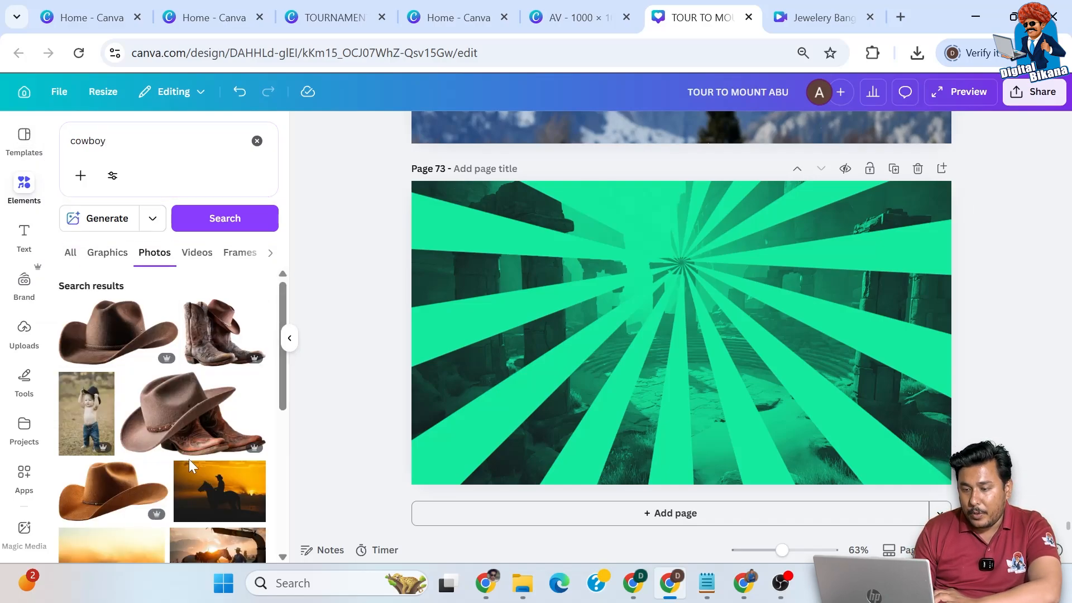
# - Add the portrait photo of the man in a black cowboy hat and black shirt to the page
pyautogui.scroll(-5, 189, 459)
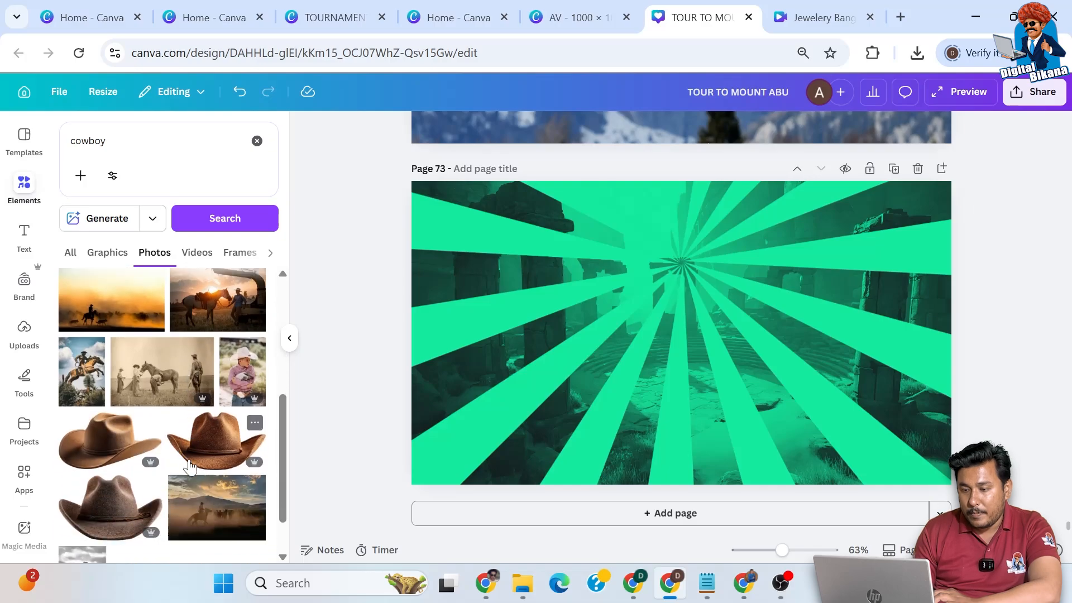
pyautogui.scroll(-8, 189, 465)
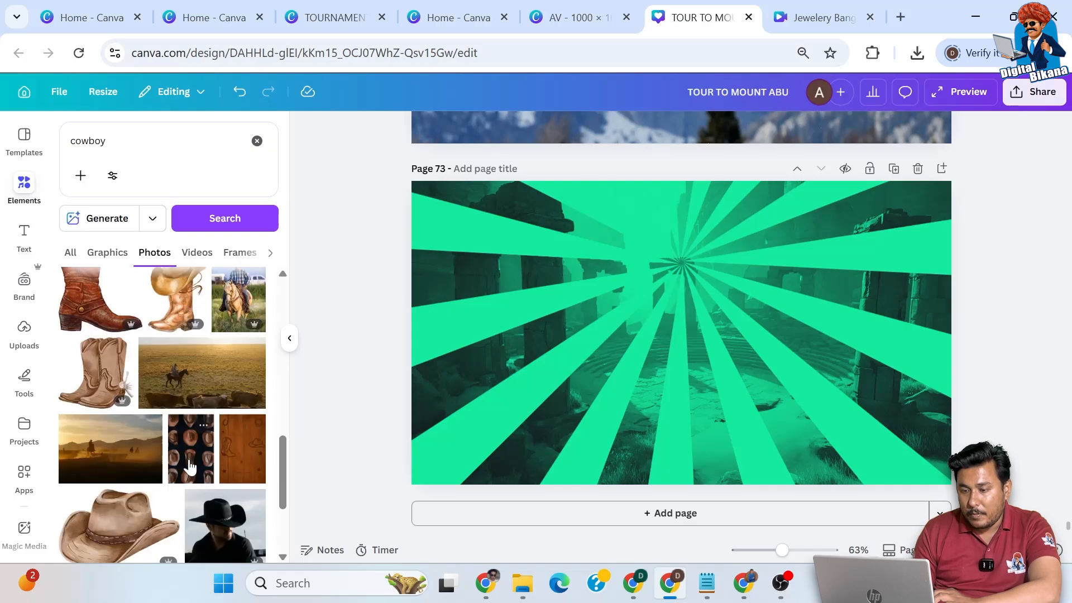
pyautogui.scroll(-3, 190, 465)
pyautogui.click(223, 346)
# - Add the photo of the cowboy in a brown jacket in a sunny desert, and delete the black-hat portrait
pyautogui.scroll(-5, 208, 463)
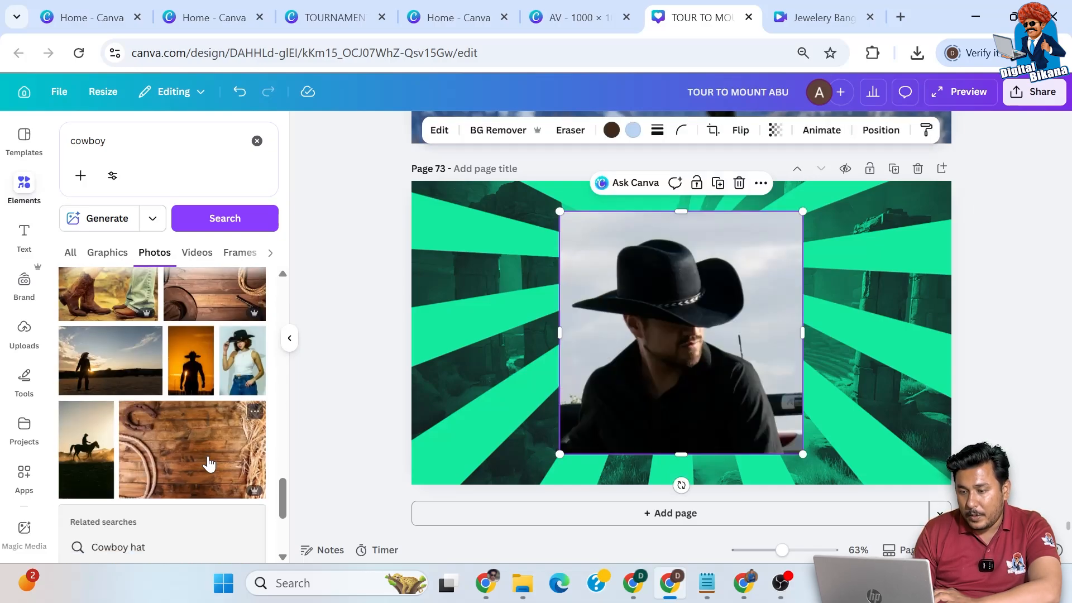
pyautogui.scroll(-5, 209, 464)
pyautogui.click(120, 405)
pyautogui.moveTo(615, 335); pyautogui.dragTo(733, 358)
pyautogui.click(589, 349)
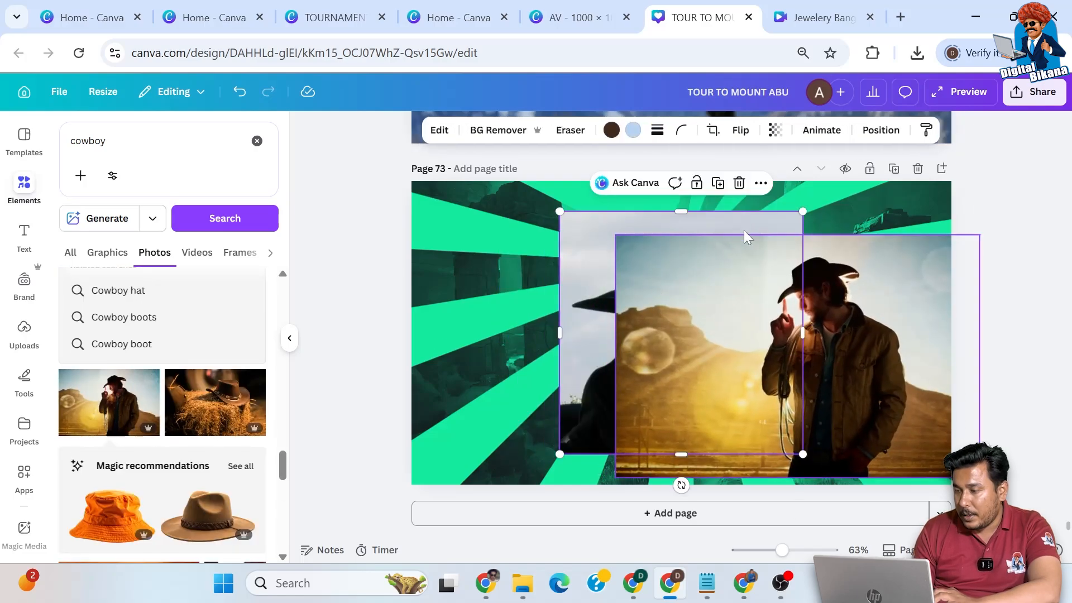
pyautogui.click(738, 185)
# - Remove the cowboy photo's background, and enlarge and move the cutout so the man fills the right side of the page
pyautogui.click(751, 326)
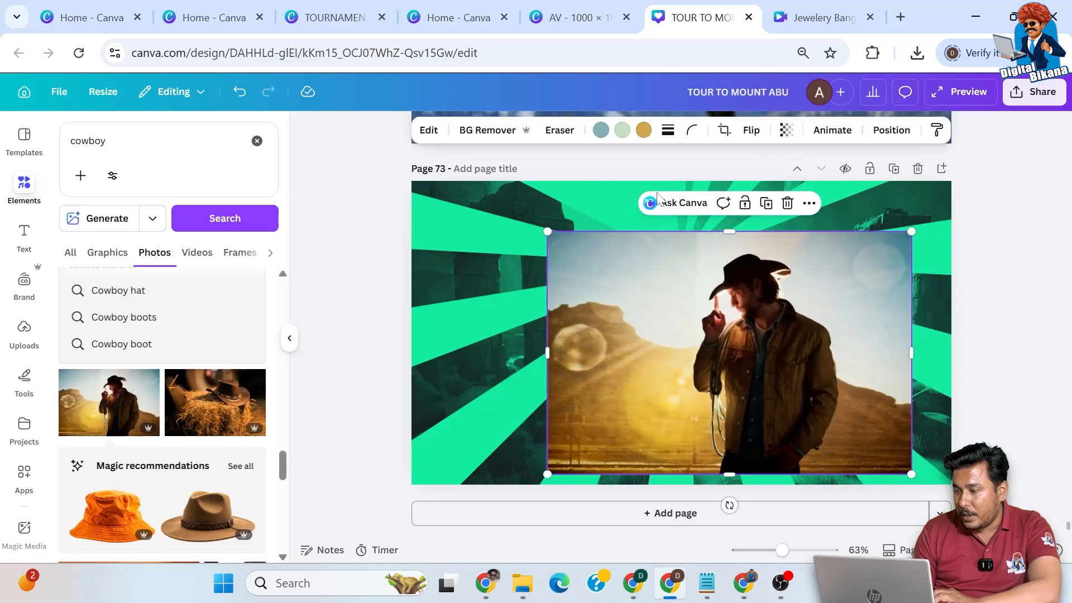
pyautogui.click(487, 131)
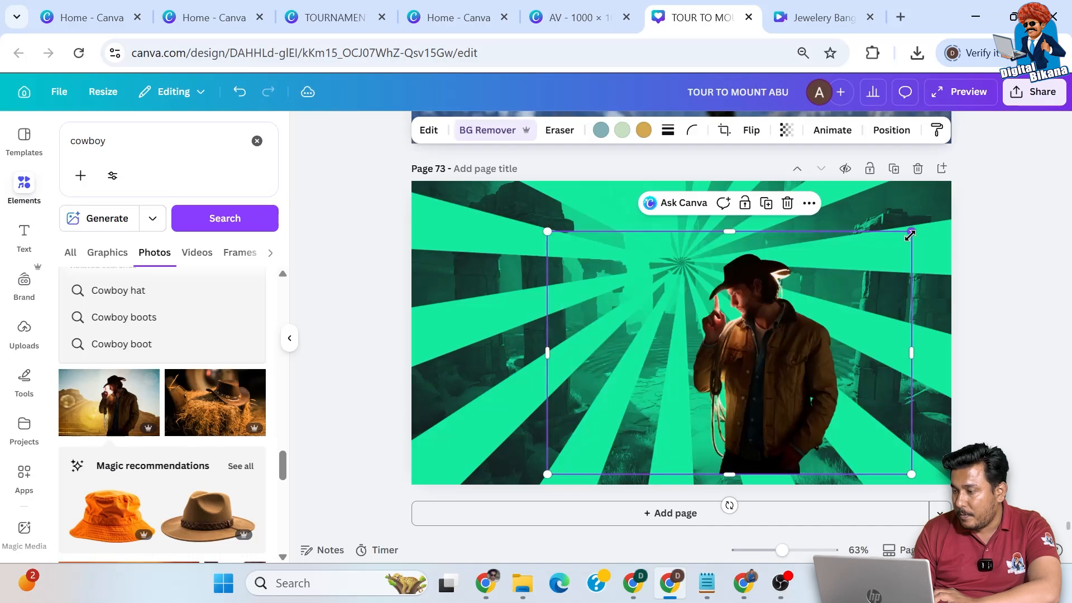
pyautogui.moveTo(547, 474); pyautogui.dragTo(340, 600)
pyautogui.moveTo(720, 426); pyautogui.dragTo(856, 376)
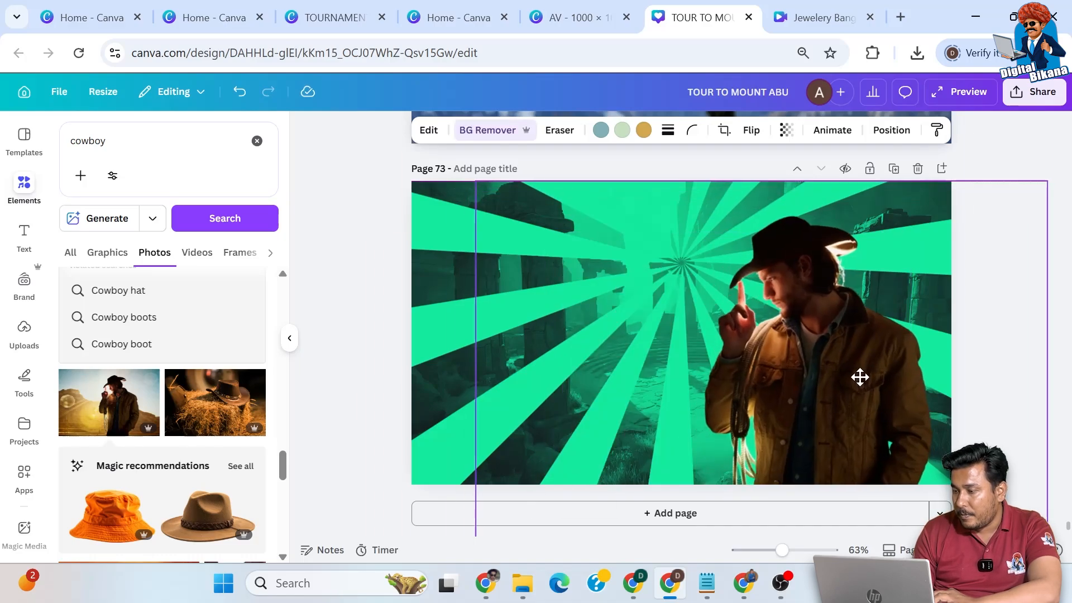
# - Apply the Amber duotone filter to the cowboy photo
pyautogui.click(429, 131)
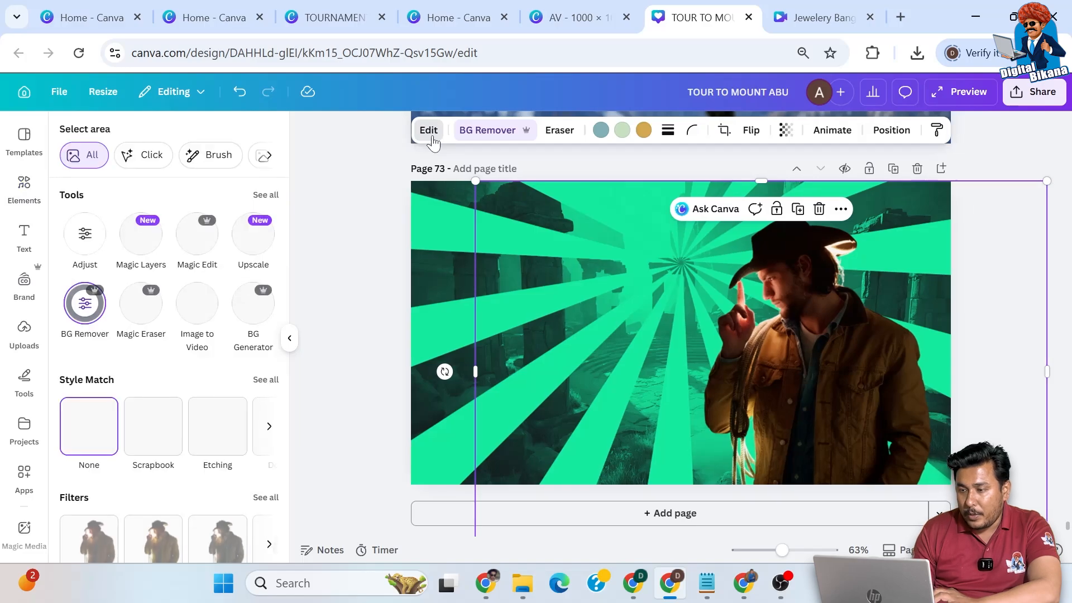
pyautogui.scroll(-2, 207, 430)
pyautogui.scroll(-3, 207, 429)
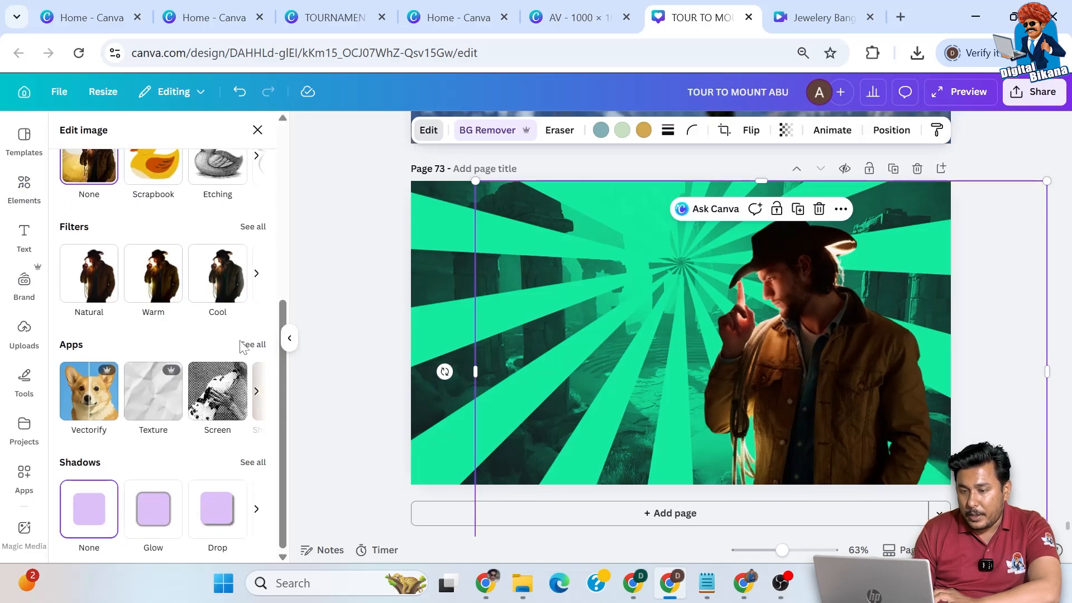
pyautogui.click(249, 227)
pyautogui.scroll(-8, 184, 492)
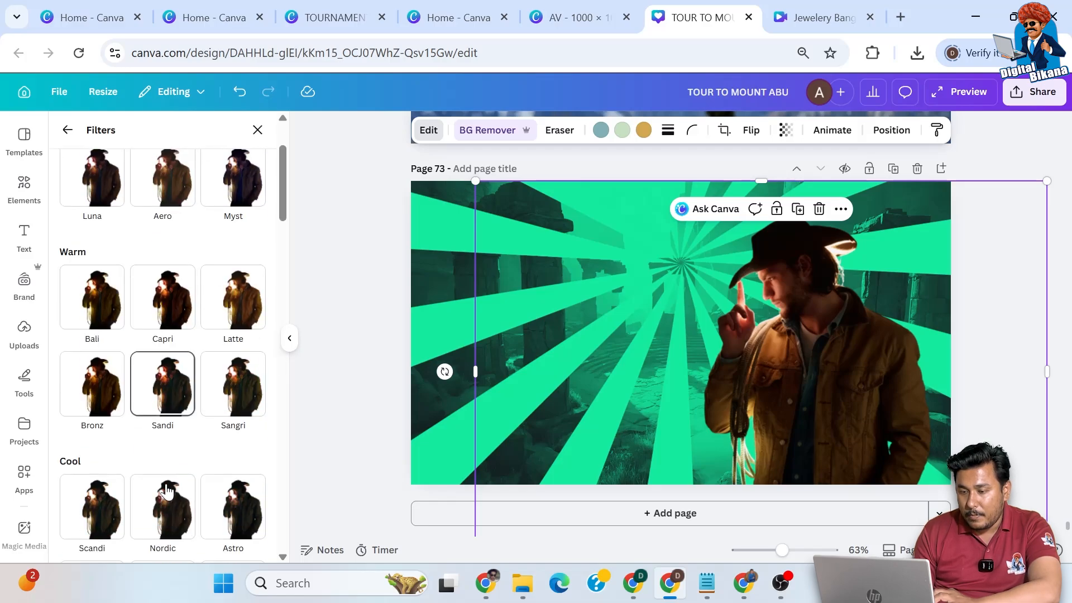
pyautogui.scroll(-5, 167, 490)
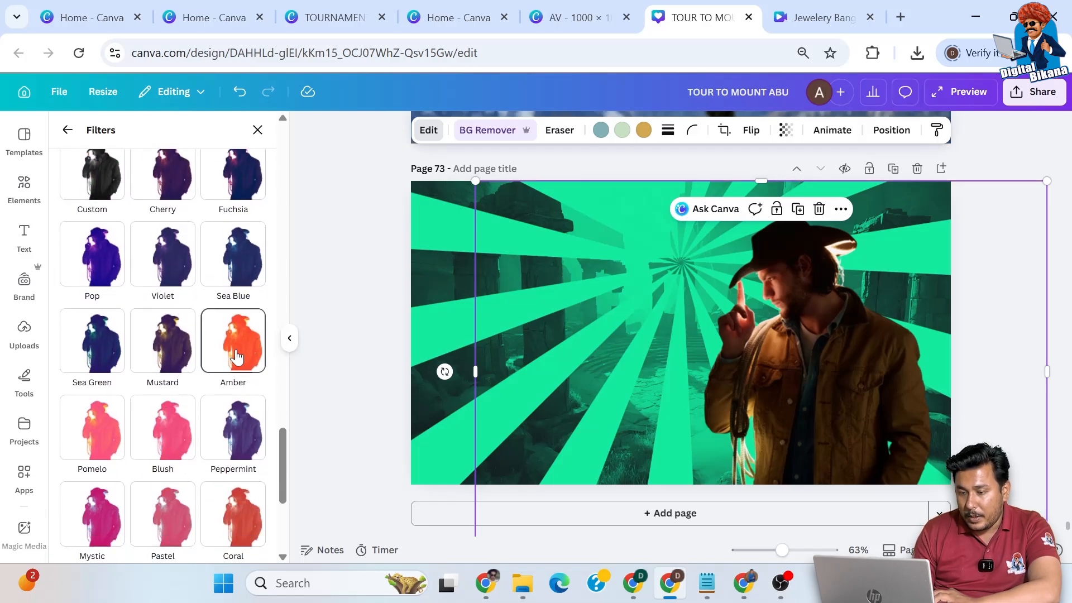
pyautogui.click(236, 356)
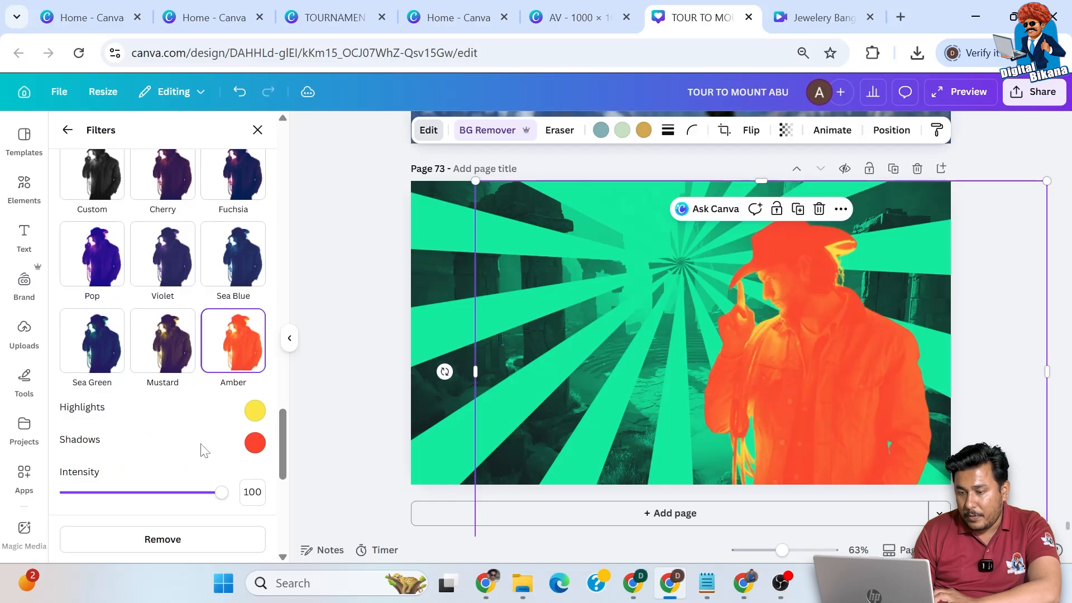
# - Set the shadows colour of the cowboy's Amber filter to the muted red #DD6455
pyautogui.click(255, 444)
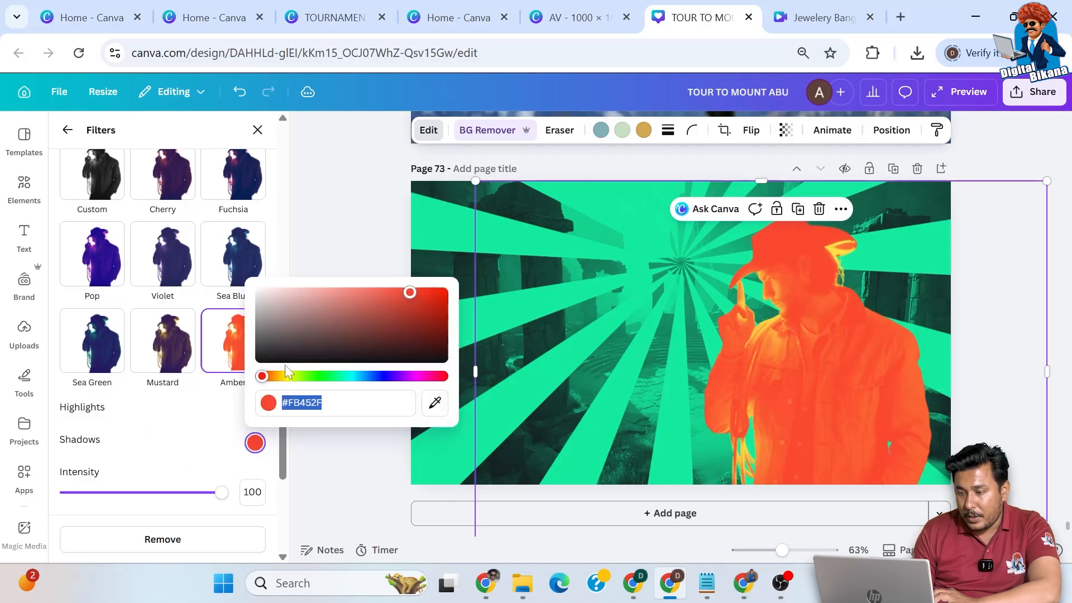
pyautogui.moveTo(409, 295); pyautogui.dragTo(406, 292)
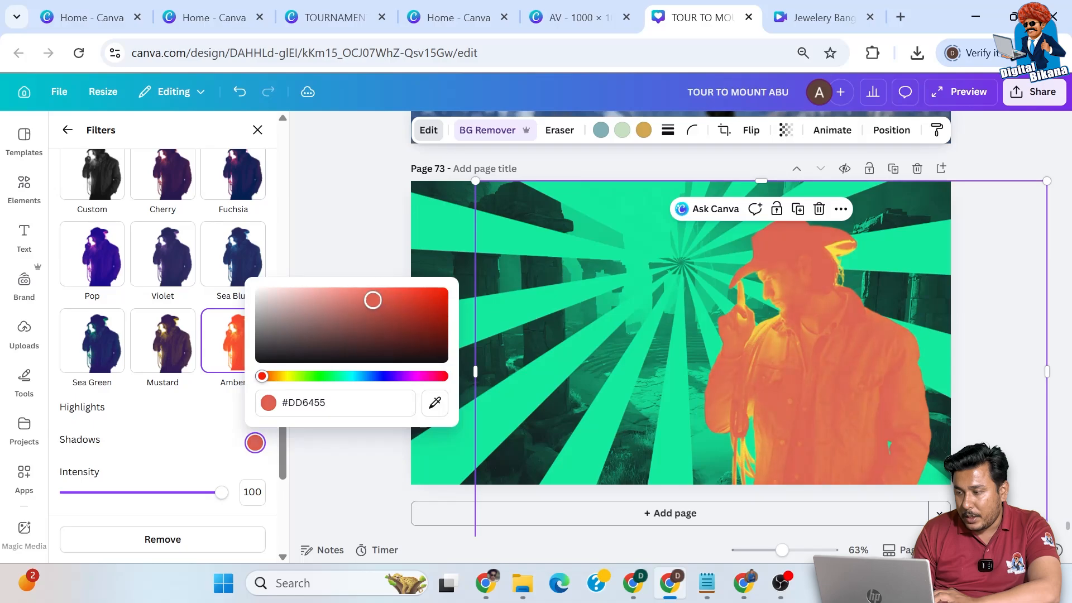
pyautogui.click(195, 411)
# - Set the Amber filter's highlights to white #FFFFFF and its intensity to 65
pyautogui.click(255, 411)
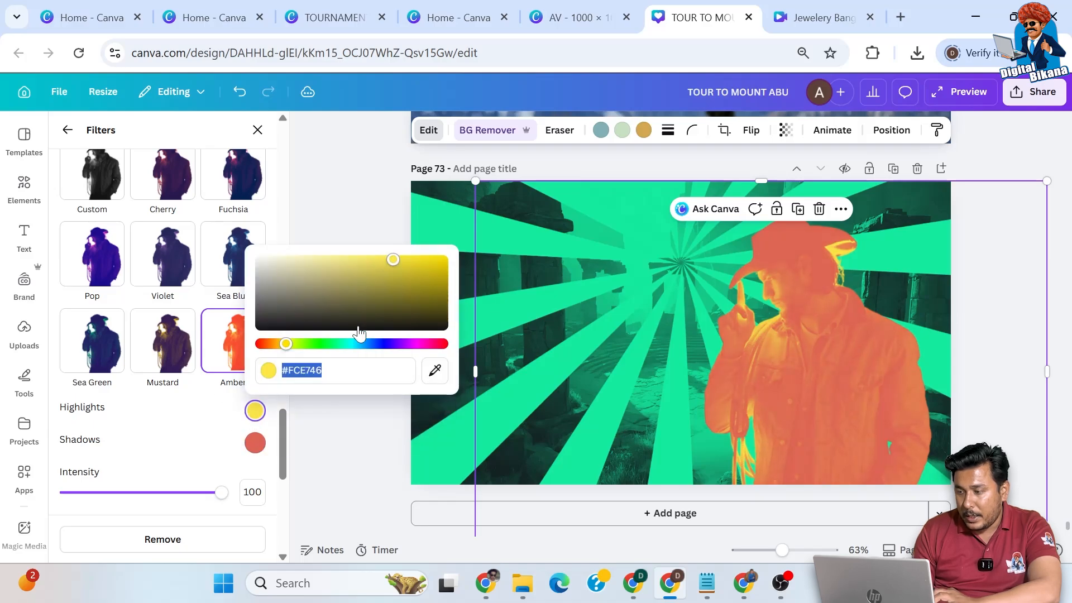
pyautogui.moveTo(393, 265); pyautogui.dragTo(254, 254)
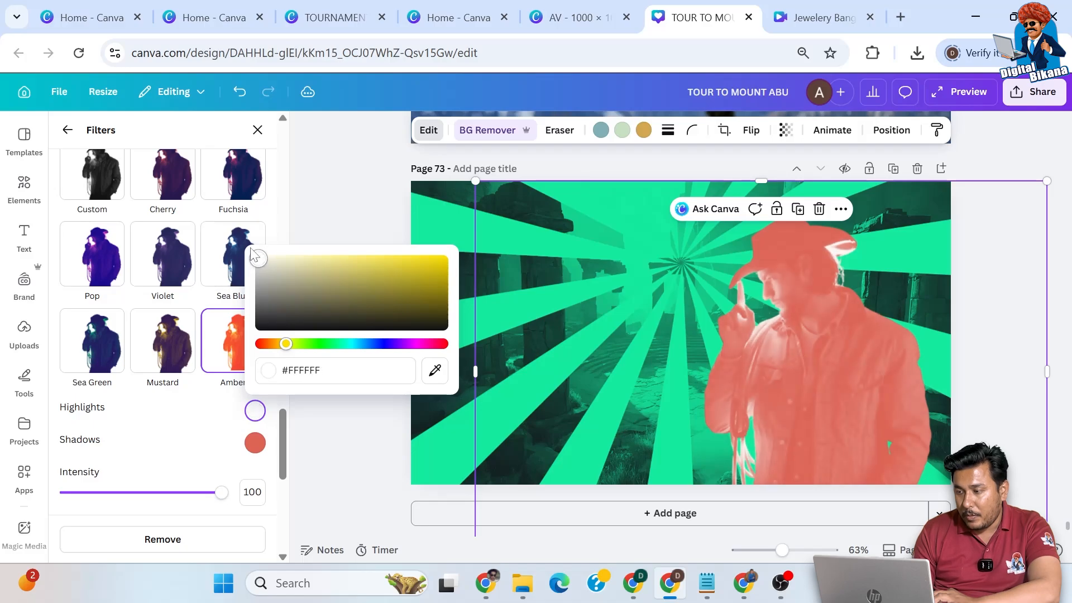
pyautogui.click(230, 465)
pyautogui.scroll(-1, 227, 446)
pyautogui.moveTo(221, 422); pyautogui.dragTo(170, 435)
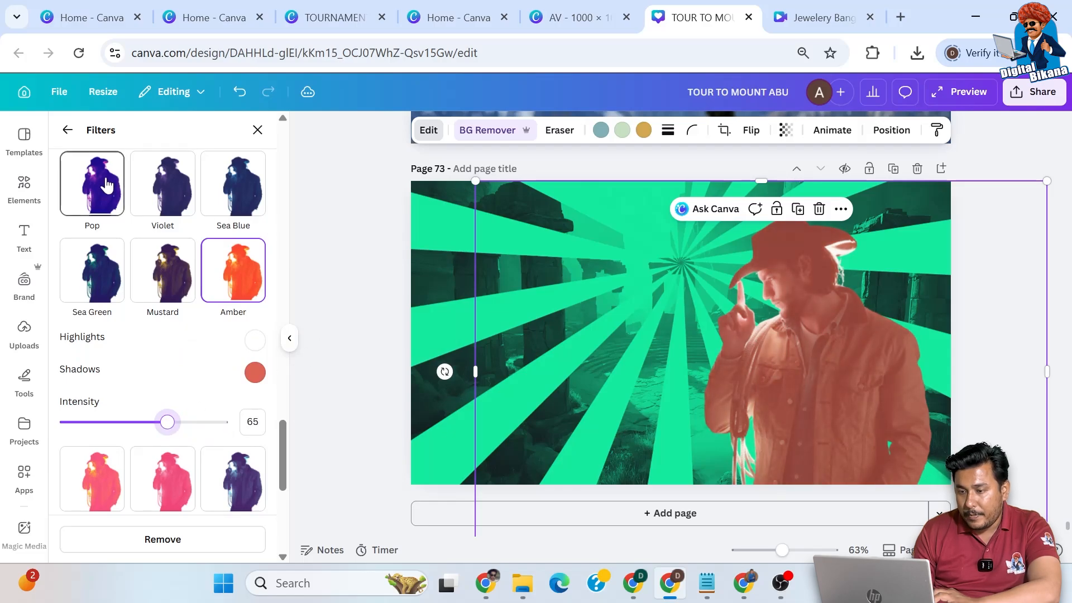
# - Search the graphic elements for "retro sun"
pyautogui.click(24, 187)
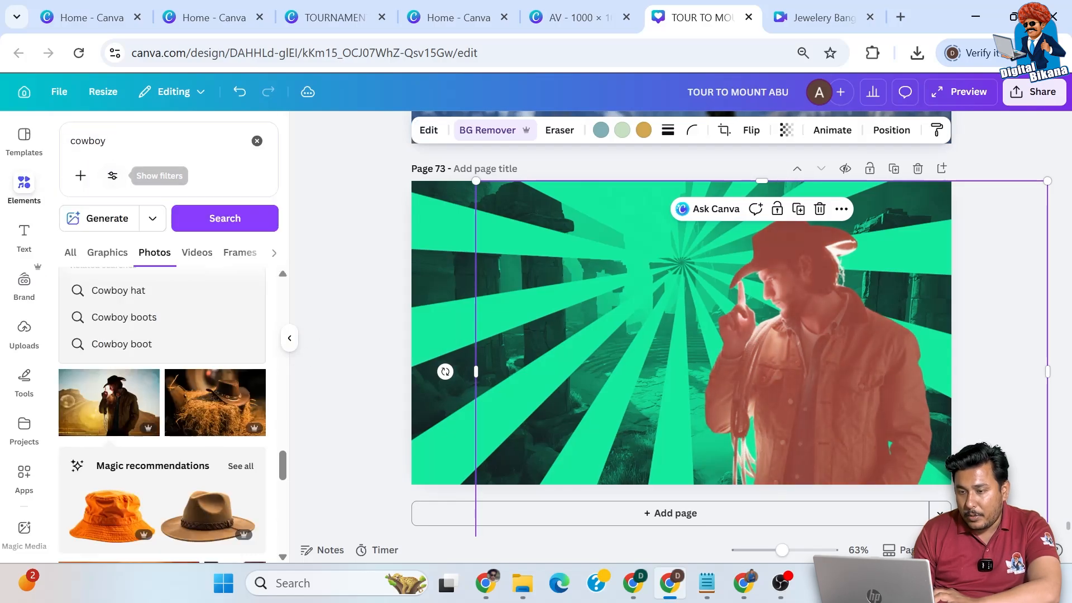
pyautogui.click(172, 148)
pyautogui.hotkey('ctrl', 'a')
pyautogui.press('BackSpace')
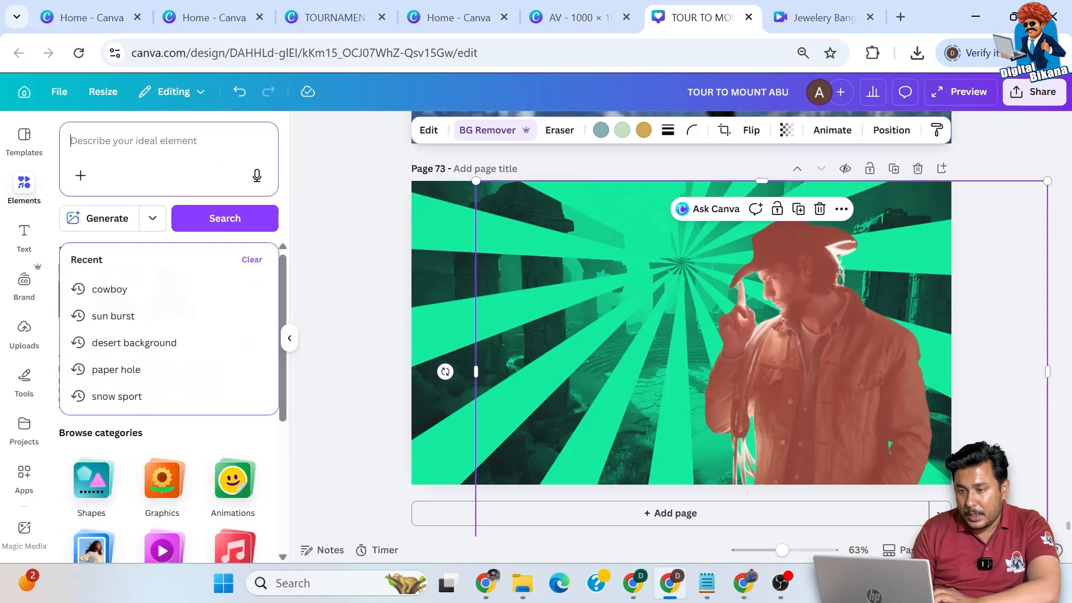
pyautogui.write('retro s')
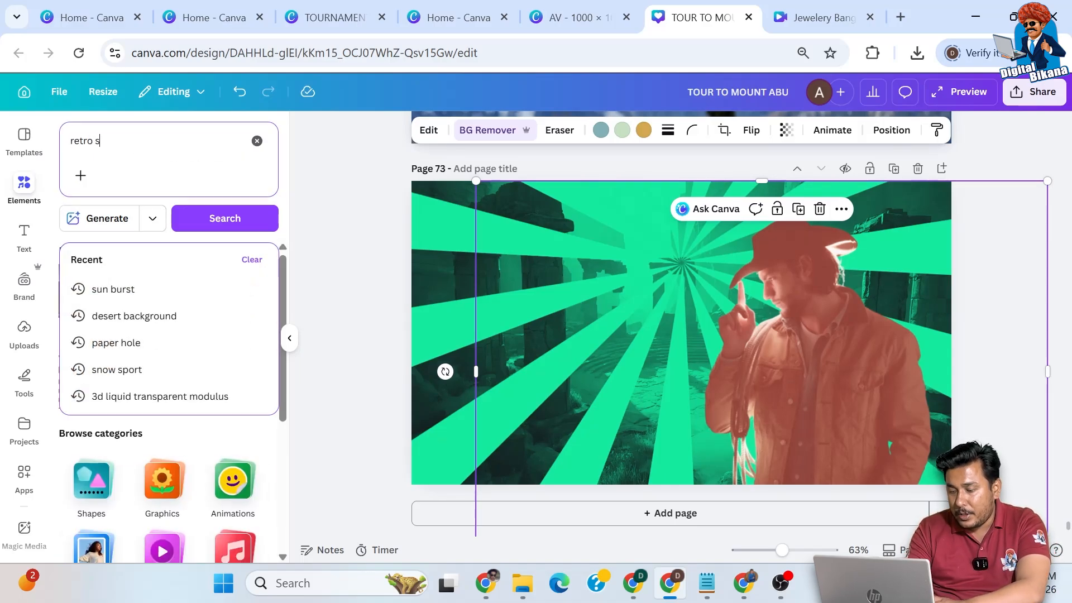
pyautogui.press('Return')
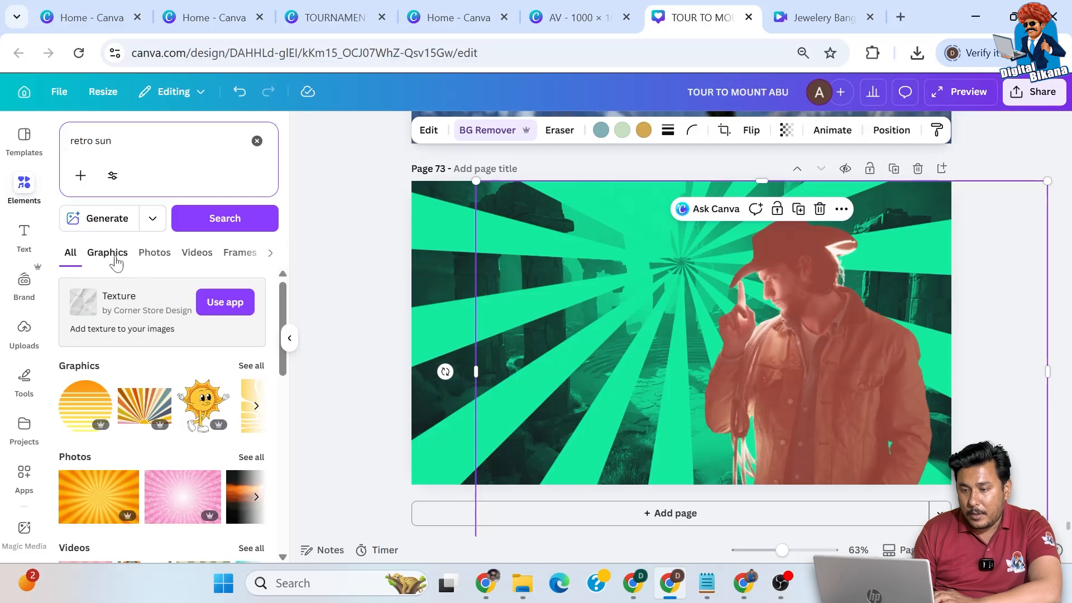
pyautogui.click(109, 254)
# - Place the orange-to-yellow gradient sun circle in the page's upper left area and stack a duplicate exactly over it
pyautogui.scroll(-10, 157, 487)
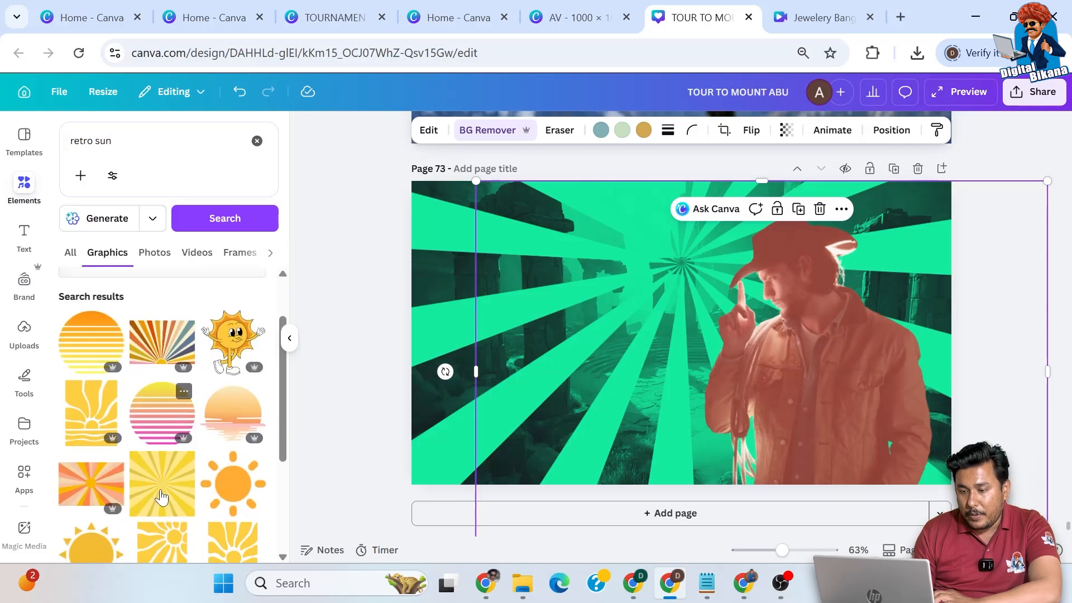
pyautogui.scroll(-5, 162, 496)
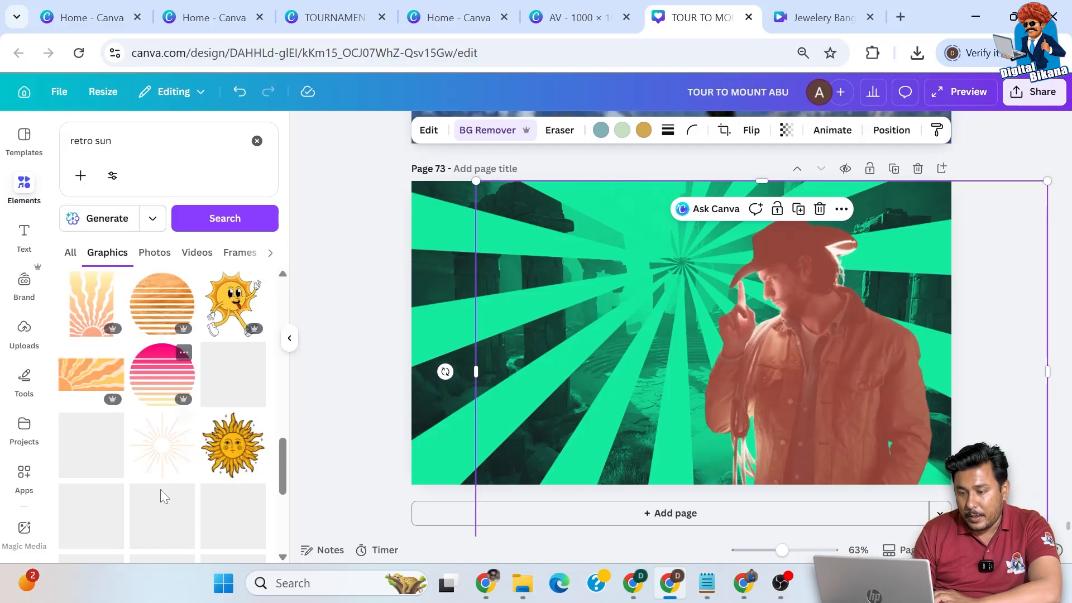
pyautogui.moveTo(232, 394); pyautogui.dragTo(474, 278)
pyautogui.scroll(-10, 188, 506)
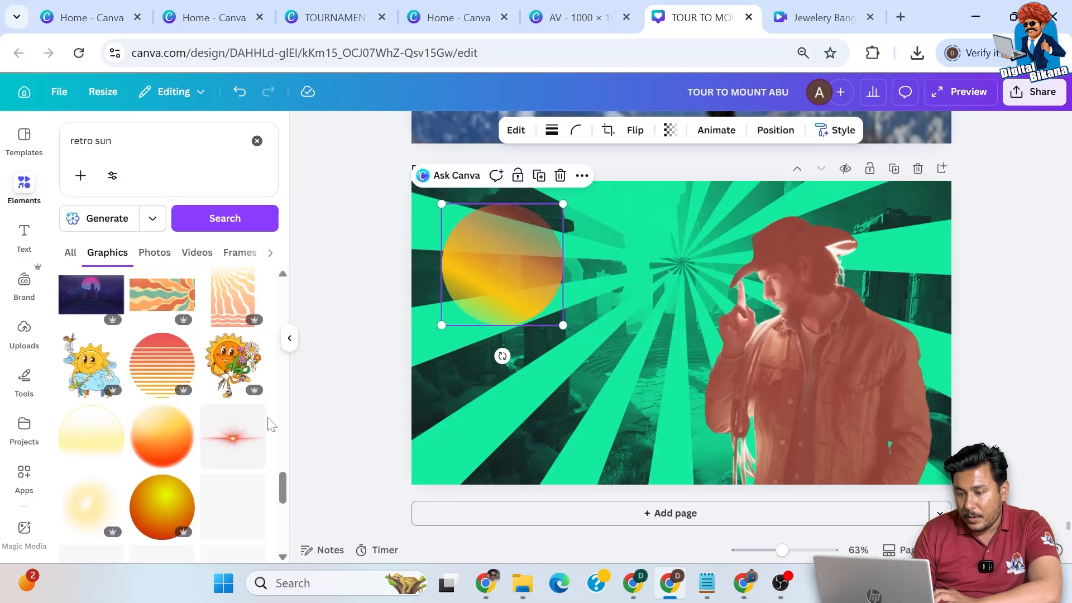
pyautogui.scroll(-2, 188, 506)
pyautogui.click(539, 176)
pyautogui.moveTo(539, 265); pyautogui.dragTo(525, 254)
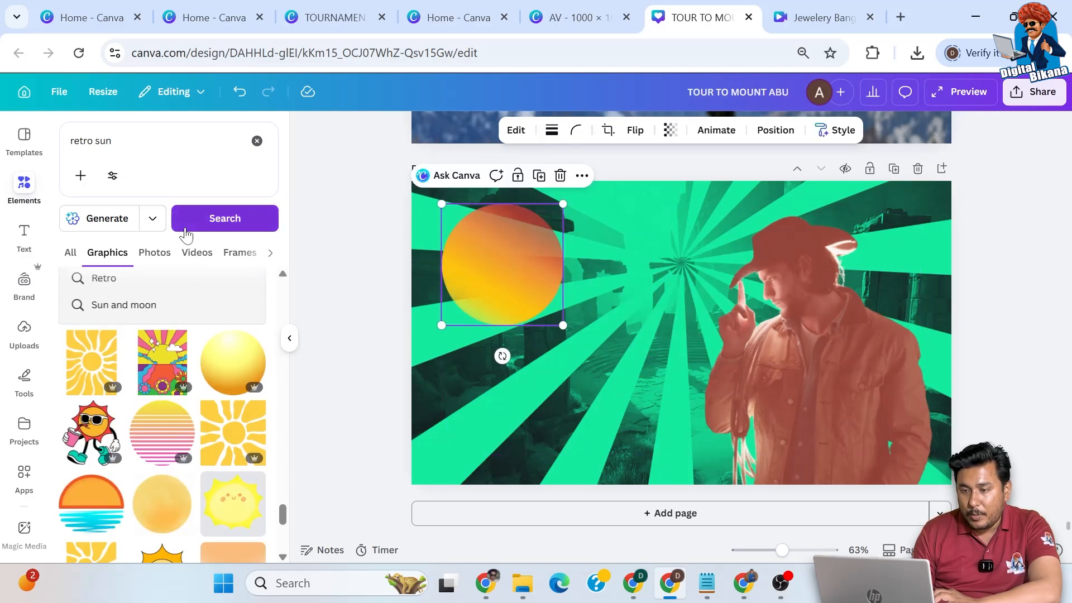
# - Add the heading "Rajasthan", widen its text box to fit the word on one line, and move it over the sun
pyautogui.click(24, 233)
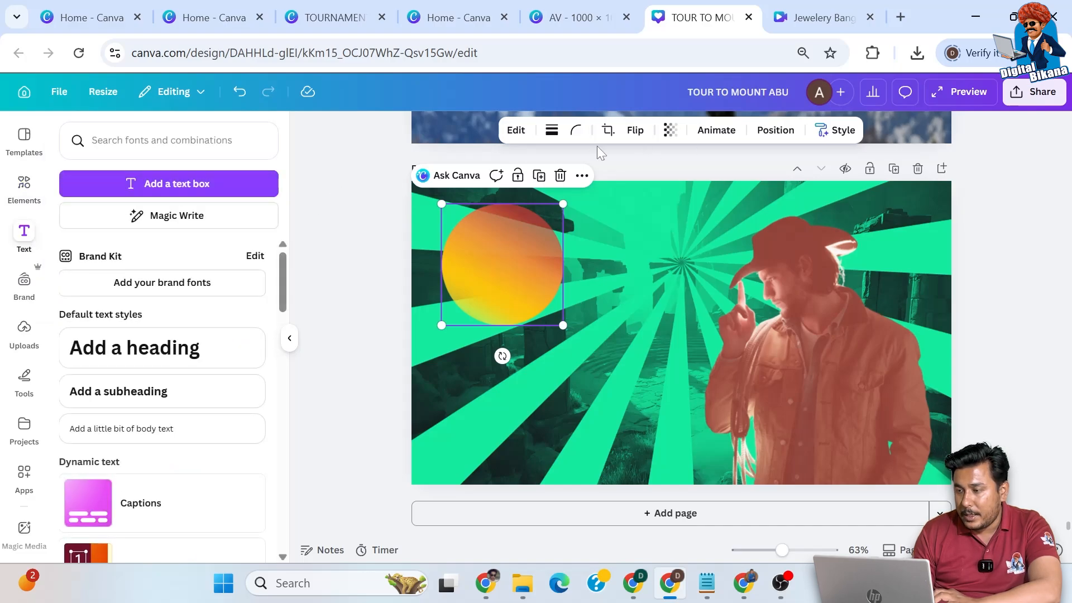
pyautogui.click(123, 364)
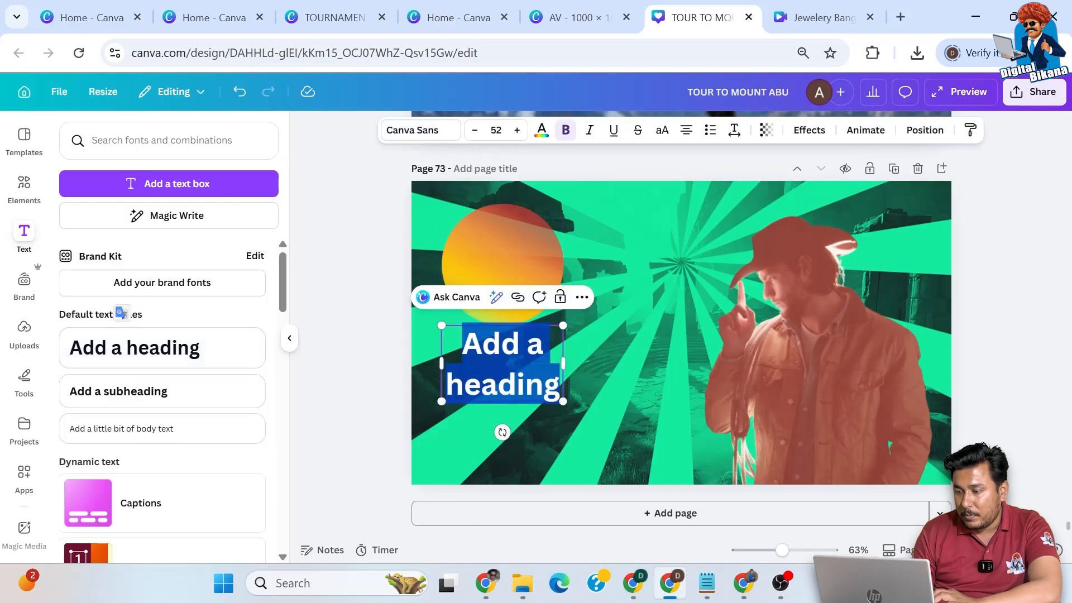
pyautogui.write('Rajasthan')
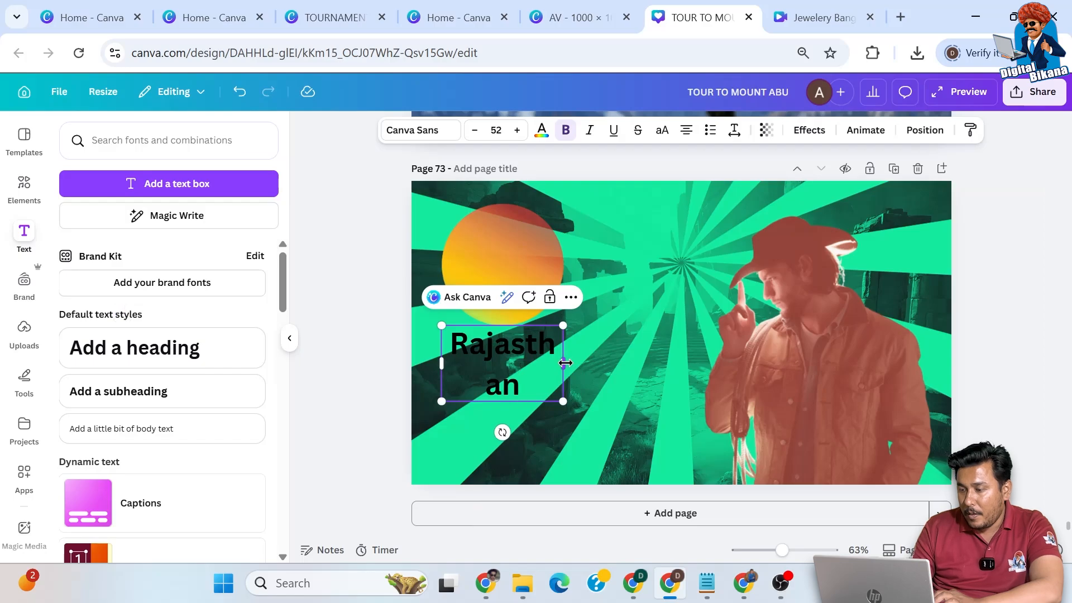
pyautogui.moveTo(565, 362); pyautogui.dragTo(594, 363)
pyautogui.moveTo(520, 336)
pyautogui.mouseDown()
pyautogui.moveTo(510, 304)
pyautogui.moveTo(515, 318)
pyautogui.mouseUp()
# - Recolour the "Rajasthan" heading white and change its font to Brittany
pyautogui.click(416, 129)
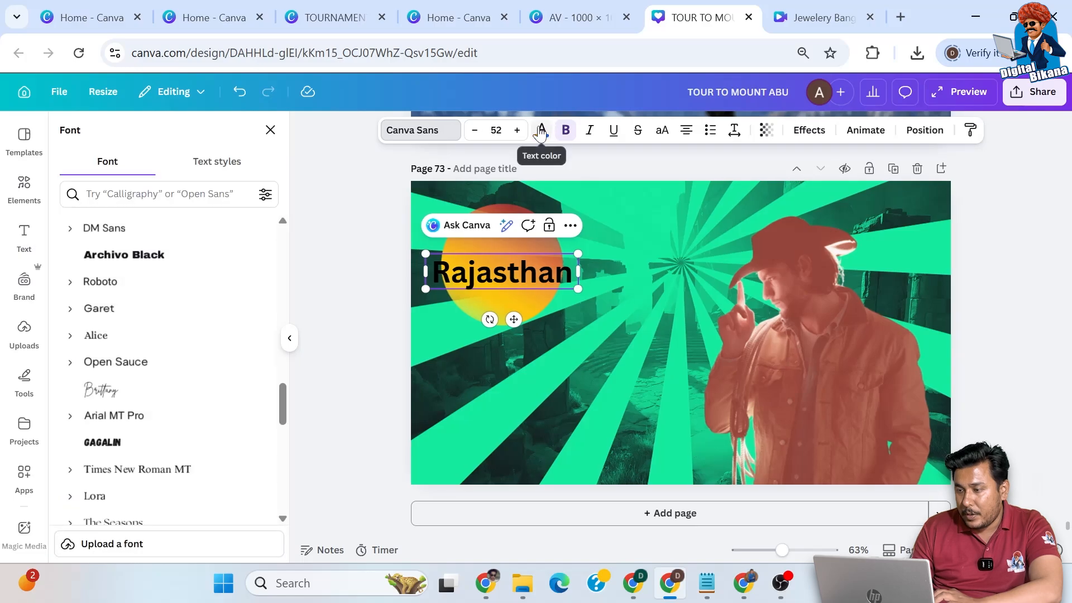
pyautogui.click(540, 132)
pyautogui.doubleClick(519, 271)
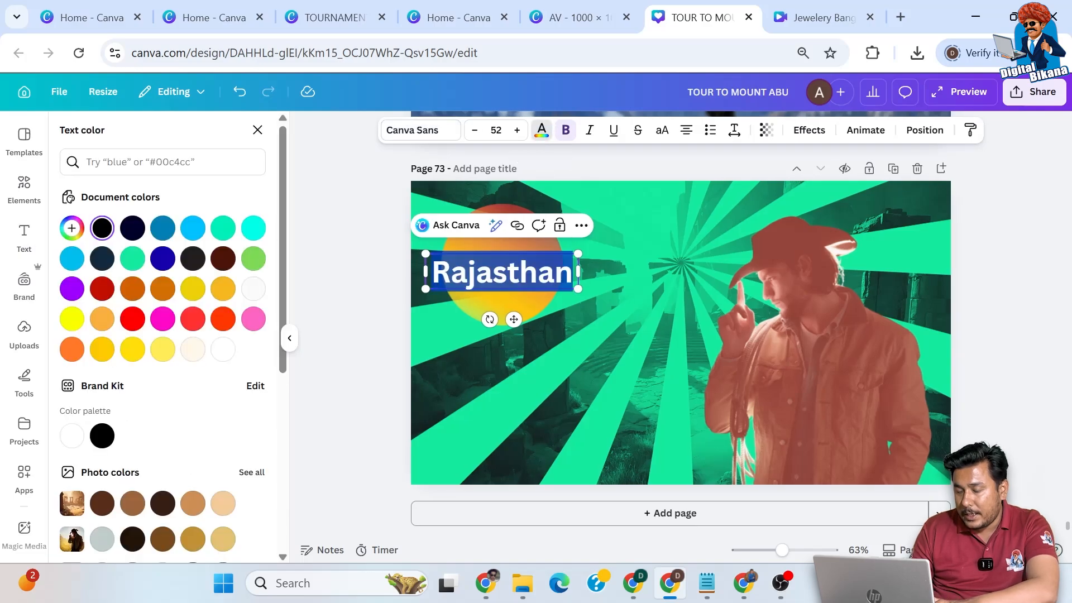
pyautogui.click(542, 134)
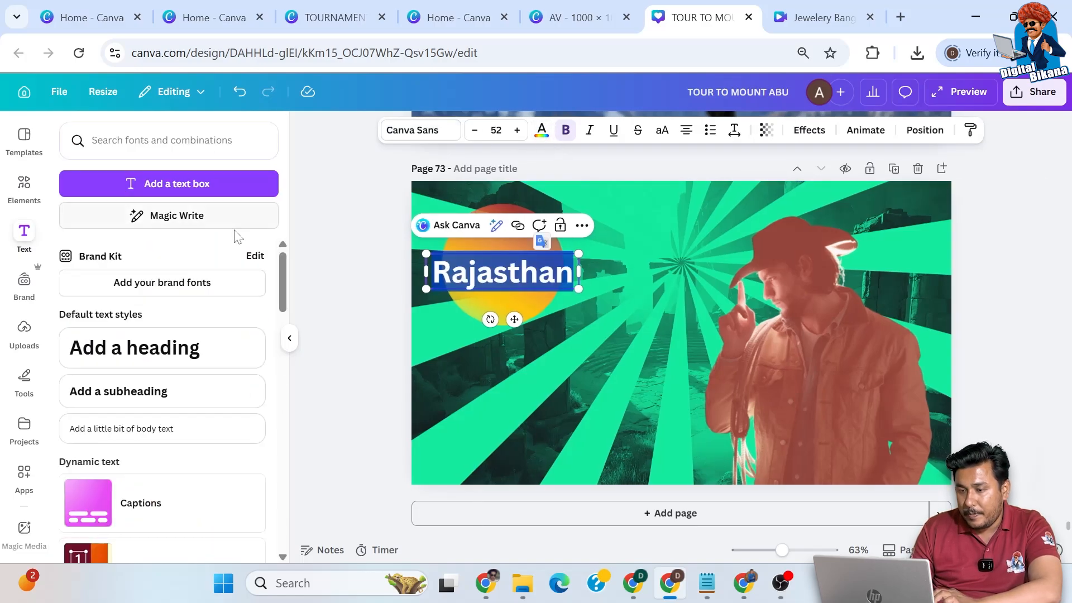
pyautogui.click(541, 134)
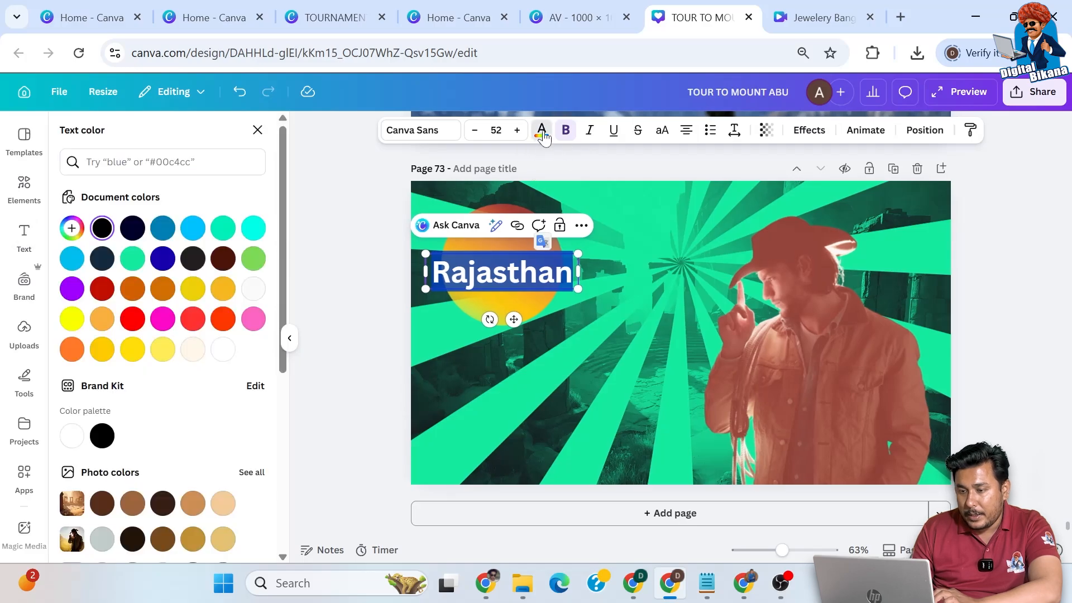
pyautogui.click(251, 288)
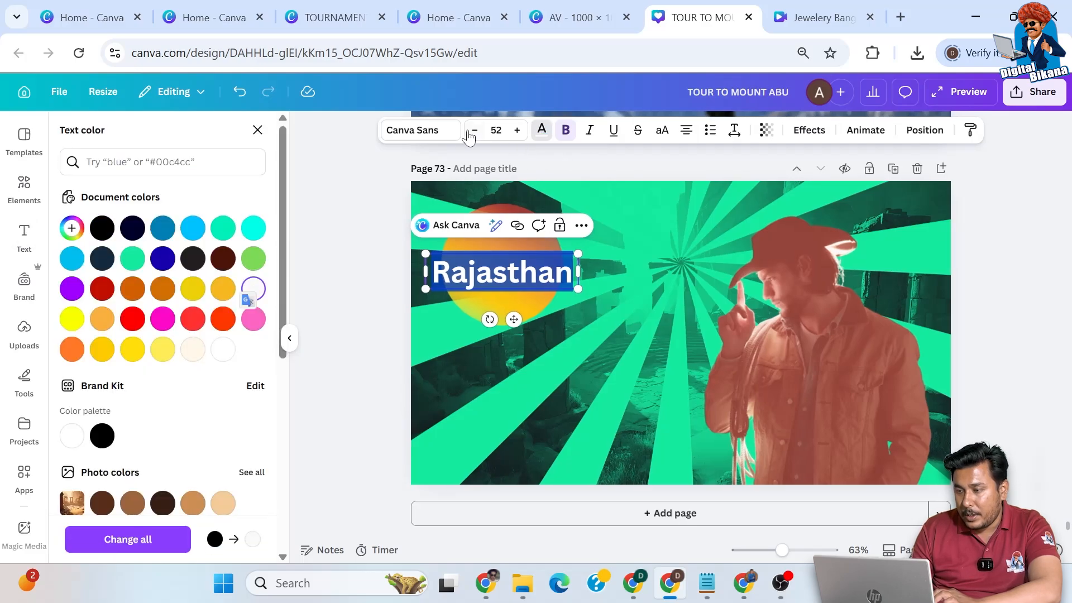
pyautogui.click(441, 131)
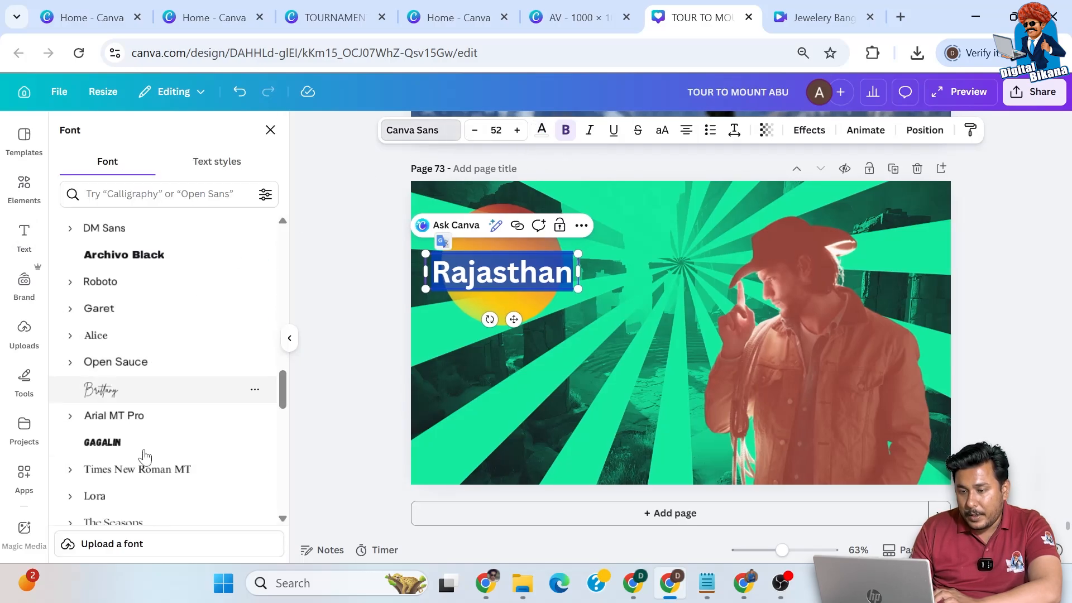
pyautogui.click(103, 389)
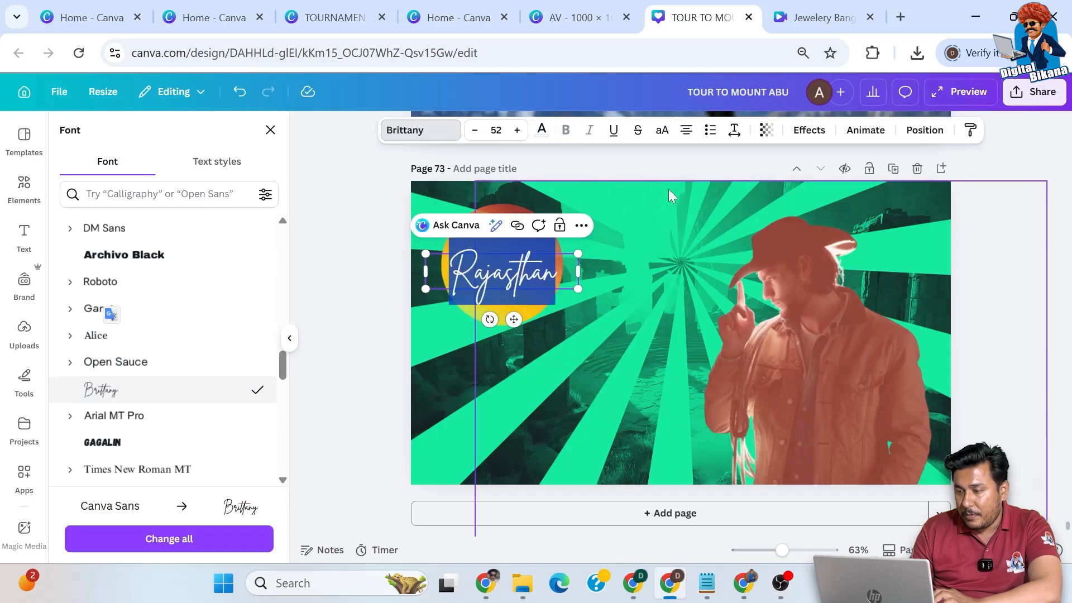
pyautogui.click(361, 281)
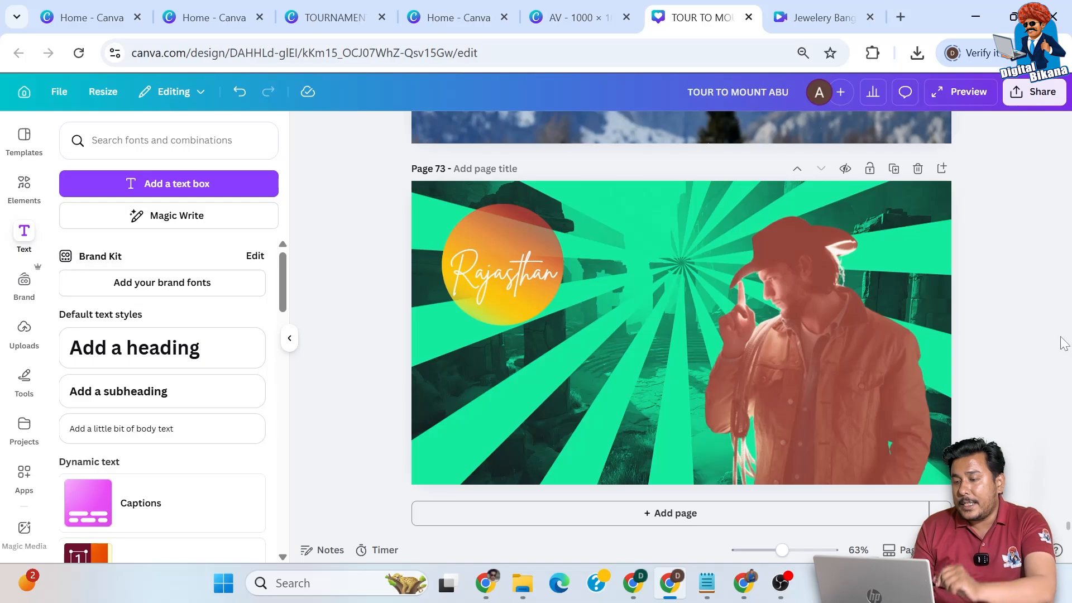
# - Move the red-tinted cowboy cutout from the page's right side towards its centre
pyautogui.moveTo(858, 366); pyautogui.dragTo(767, 355)
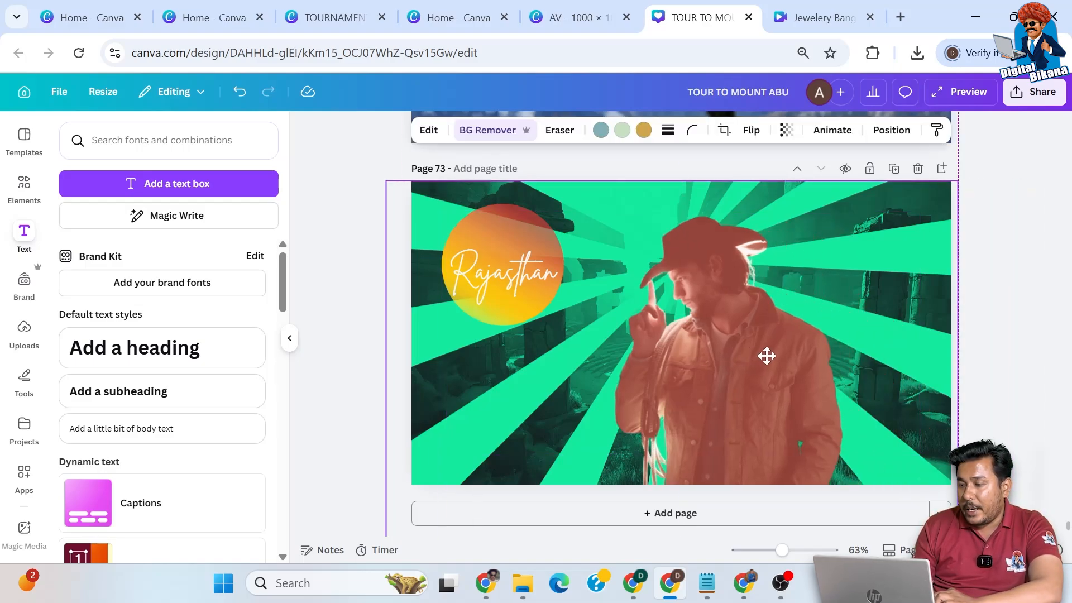
pyautogui.moveTo(767, 356)
pyautogui.mouseDown()
pyautogui.moveTo(866, 345)
pyautogui.moveTo(769, 357)
pyautogui.mouseUp()
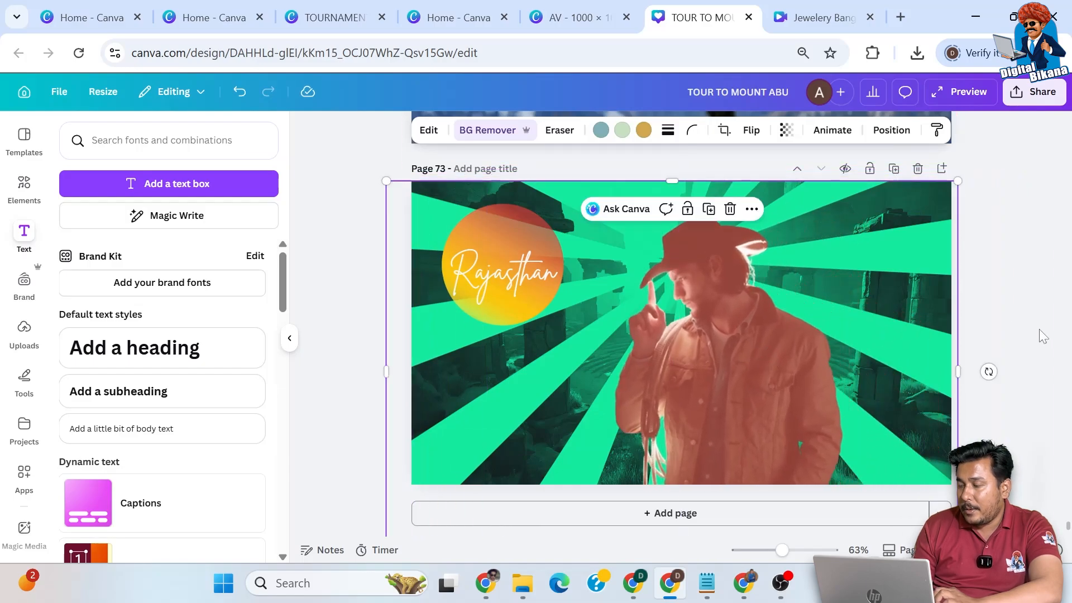
pyautogui.click(994, 347)
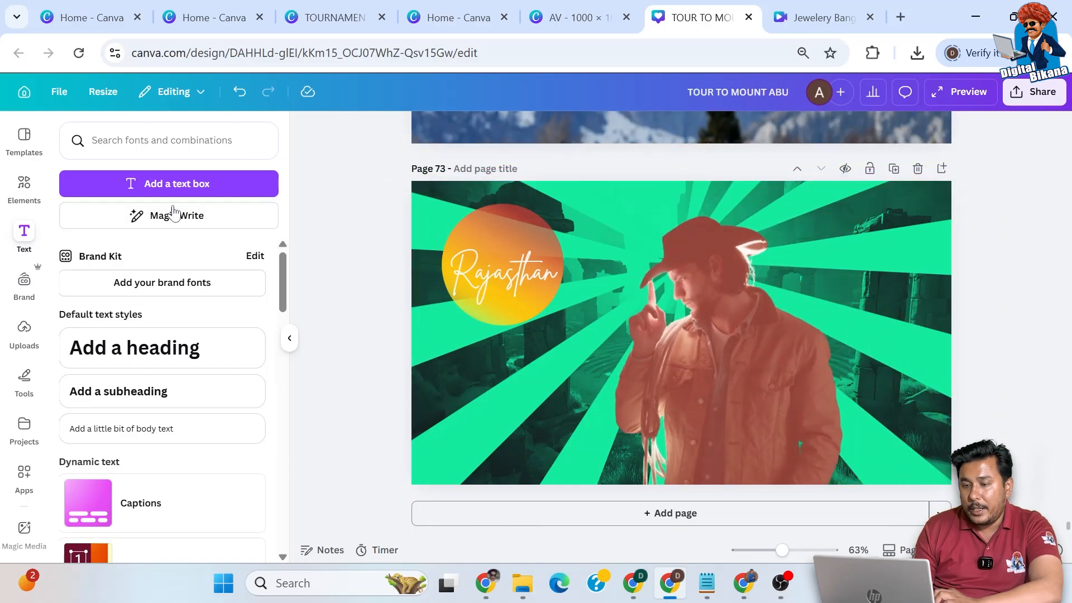
# - Search the graphic elements for "halftone circle"
pyautogui.click(24, 187)
pyautogui.moveTo(113, 141); pyautogui.dragTo(68, 141)
pyautogui.write('hal')
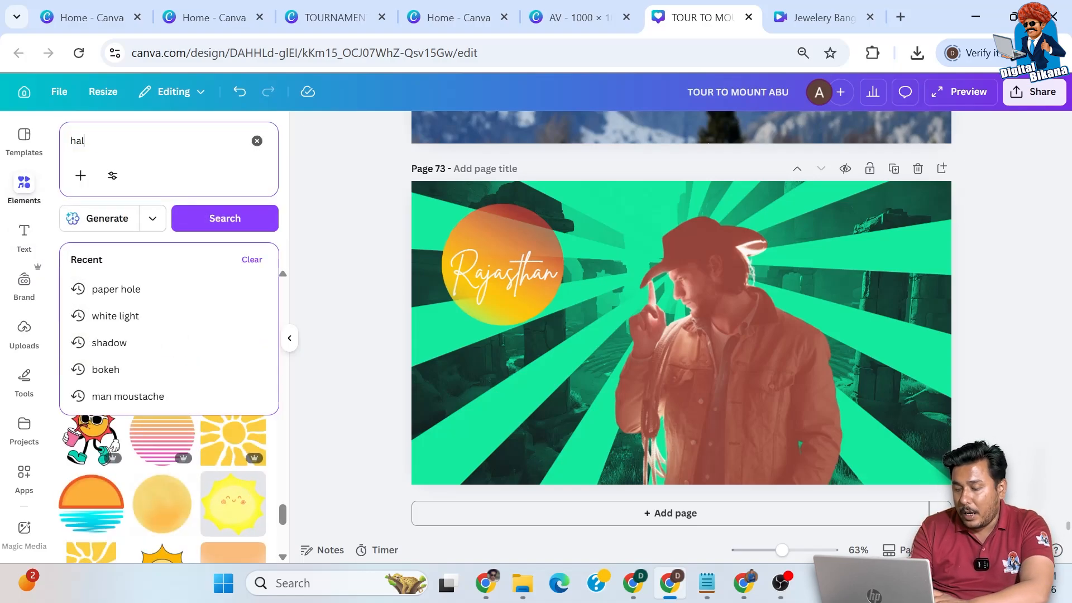
pyautogui.write('ftone circle')
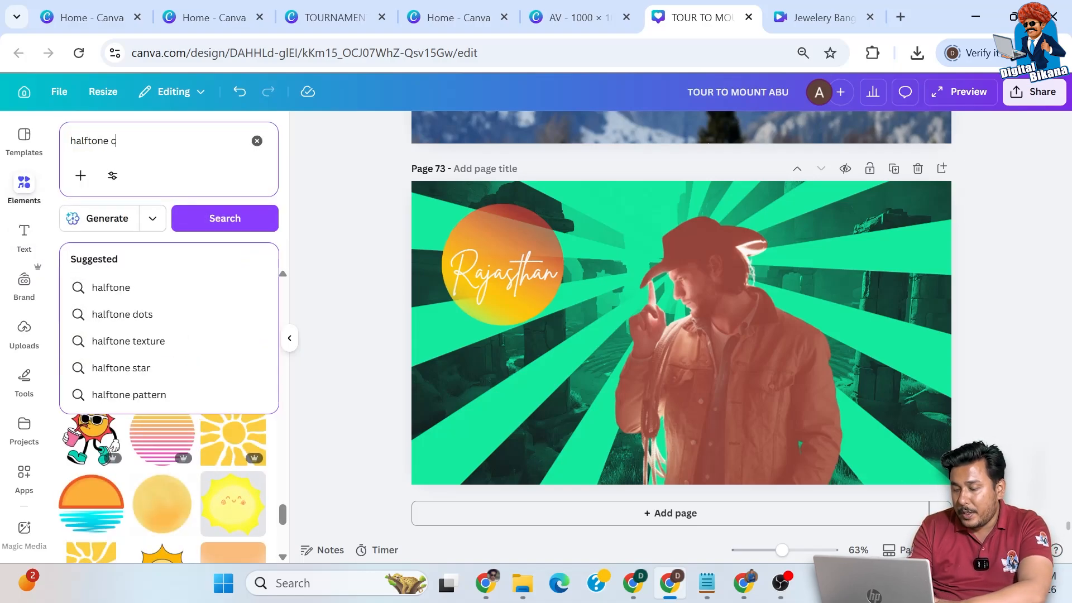
pyautogui.press('Return')
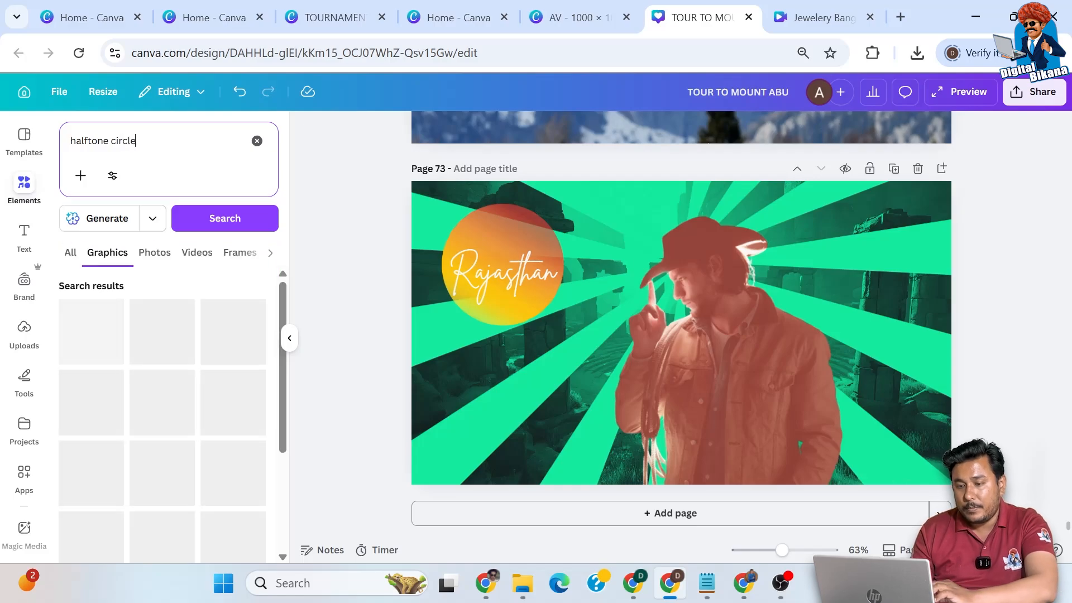
pyautogui.click(109, 140)
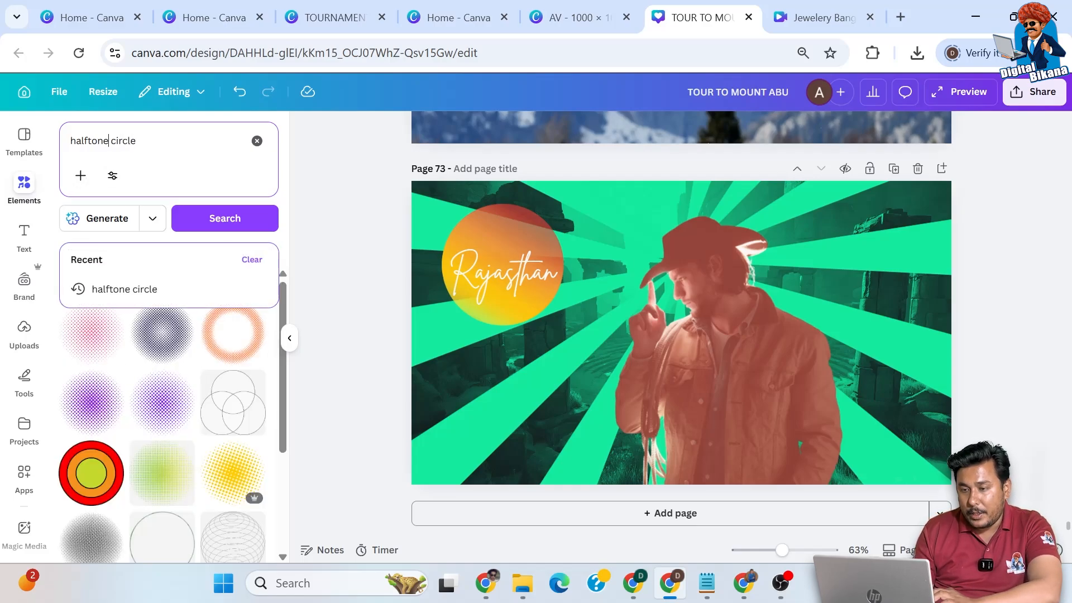
# - Add the yellow halftone dot circle, enlarge it to about 445 by 450, and position it over the cowboy's head
pyautogui.click(223, 472)
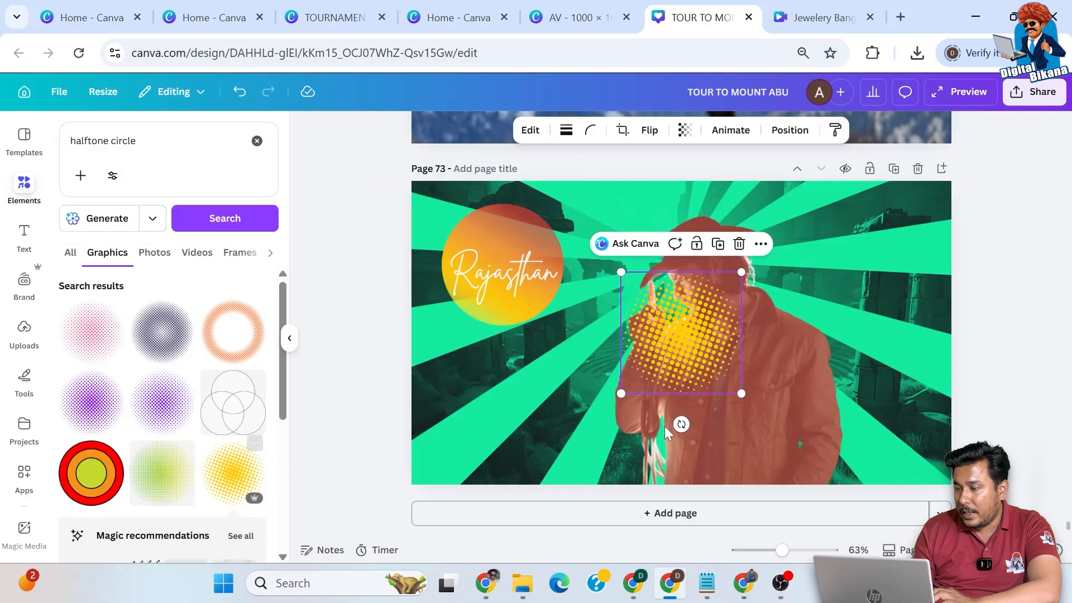
pyautogui.moveTo(742, 272); pyautogui.dragTo(822, 212)
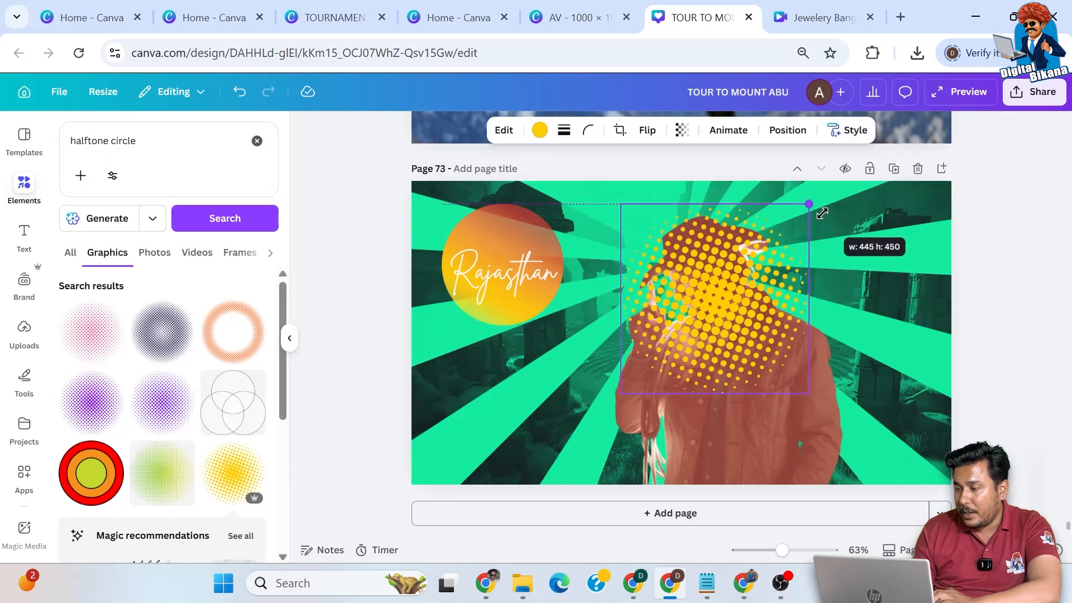
pyautogui.moveTo(730, 359); pyautogui.dragTo(702, 343)
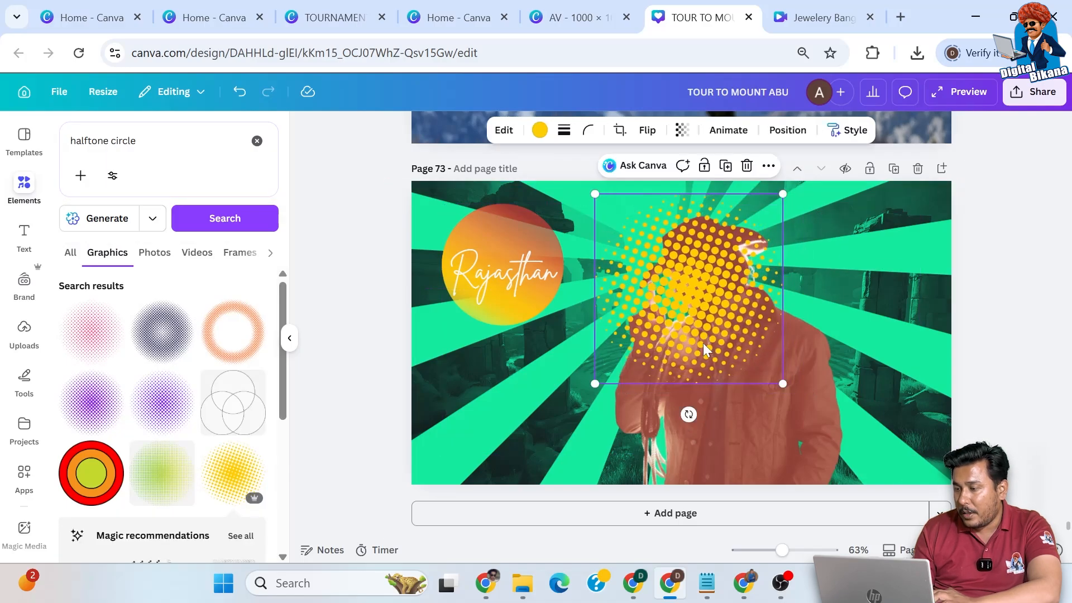
# - Send the yellow halftone circle one layer backward so it sits behind the cowboy
pyautogui.click(769, 165)
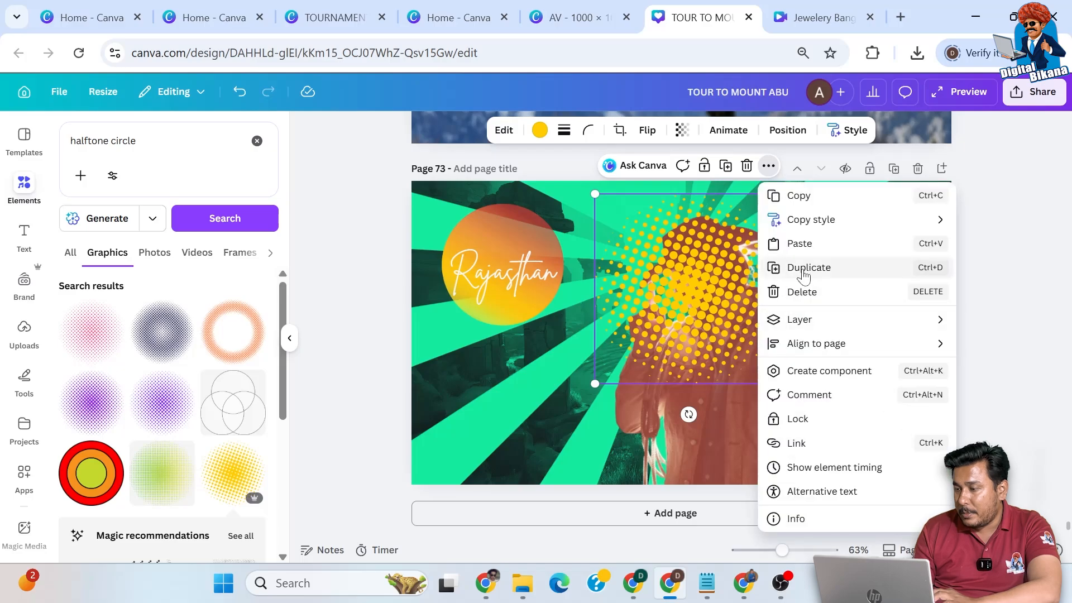
pyautogui.moveTo(800, 321)
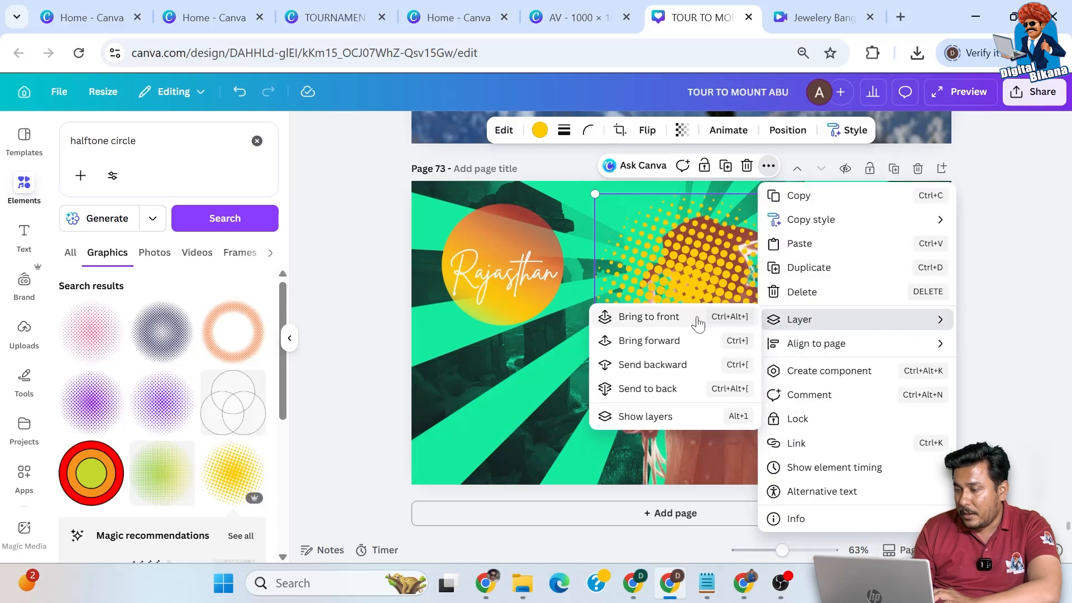
pyautogui.click(652, 364)
pyautogui.click(987, 296)
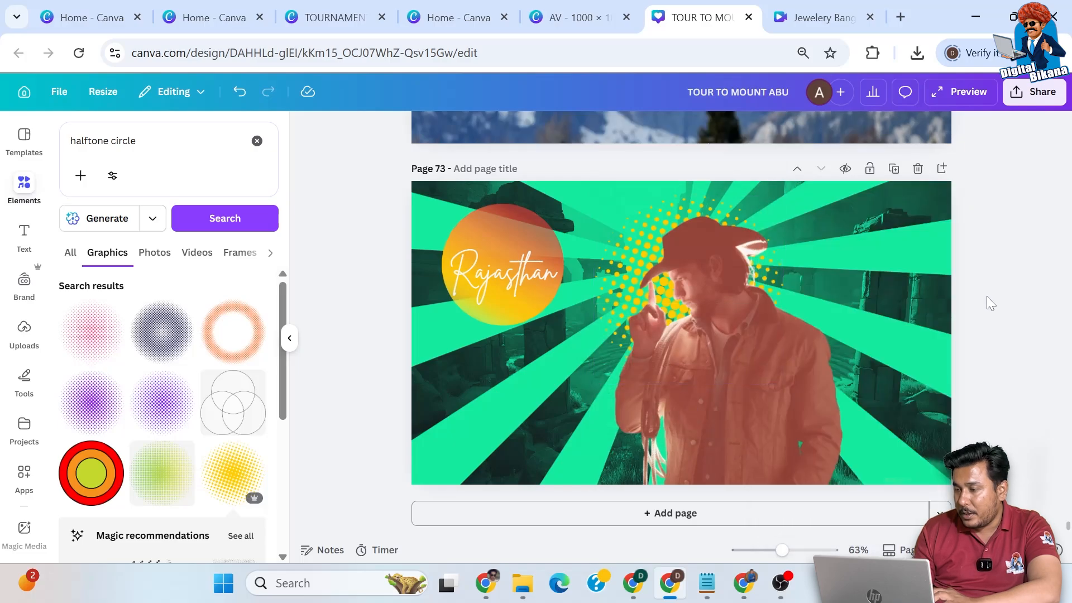
# - Shift the cowboy cutout to the right of the halftone circle's centre and apply the Outline shadow to it
pyautogui.click(809, 373)
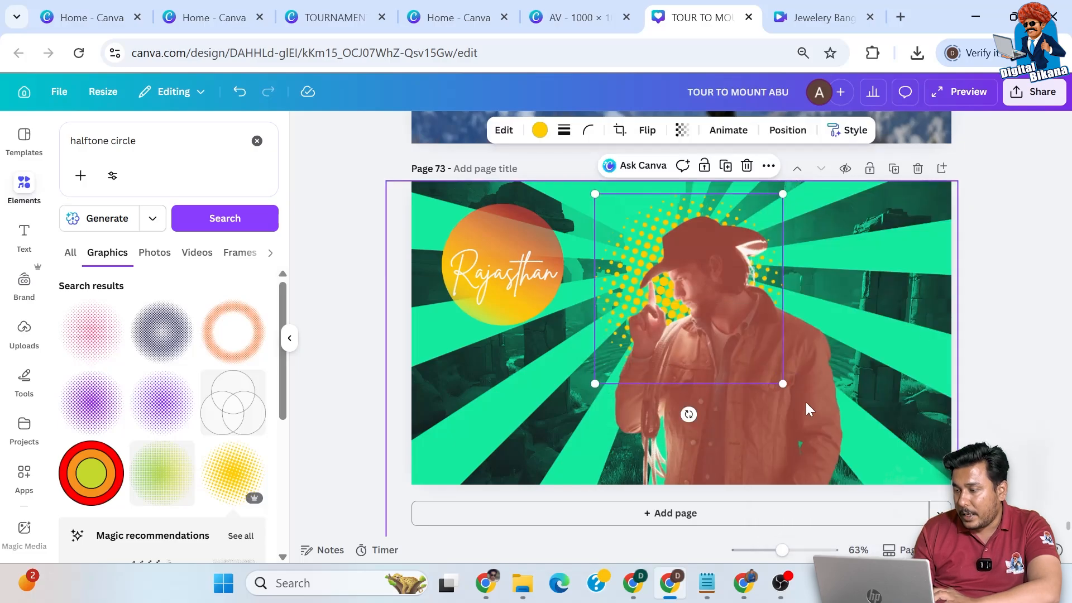
pyautogui.moveTo(785, 427); pyautogui.dragTo(830, 416)
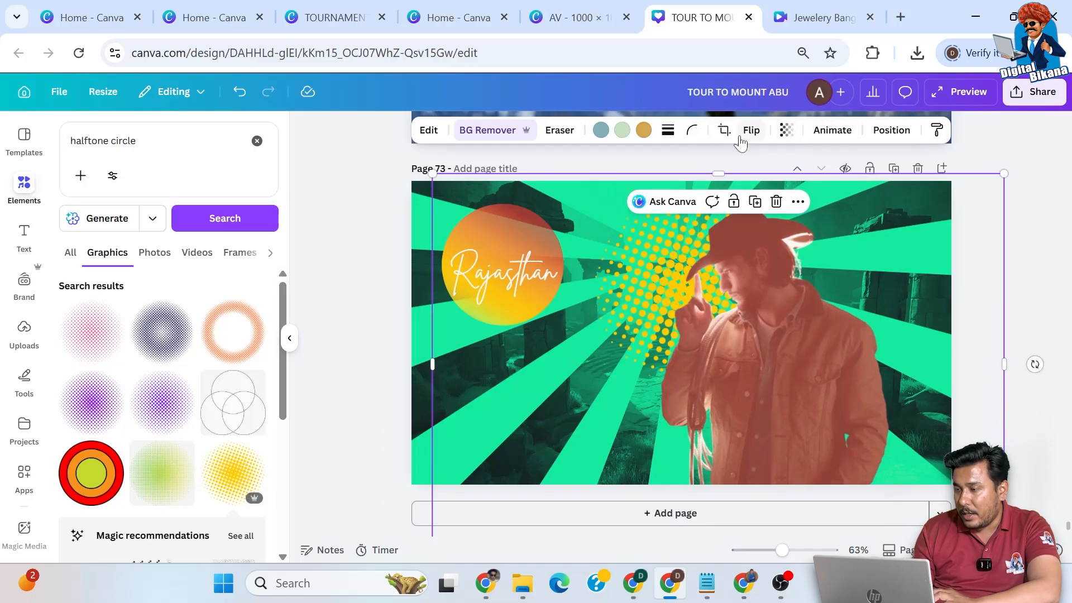
pyautogui.click(429, 130)
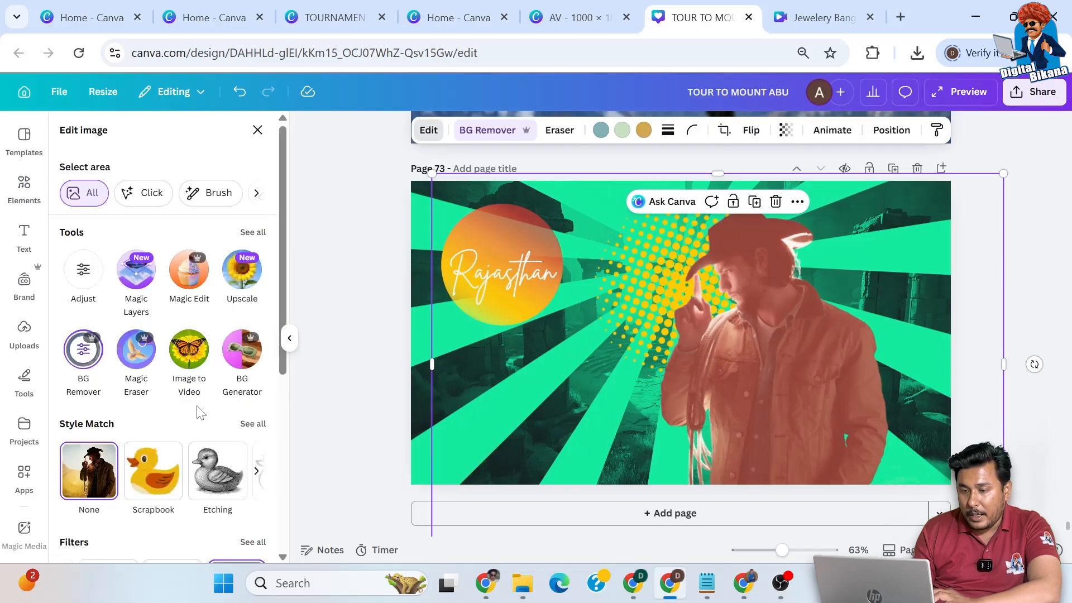
pyautogui.scroll(-5, 196, 412)
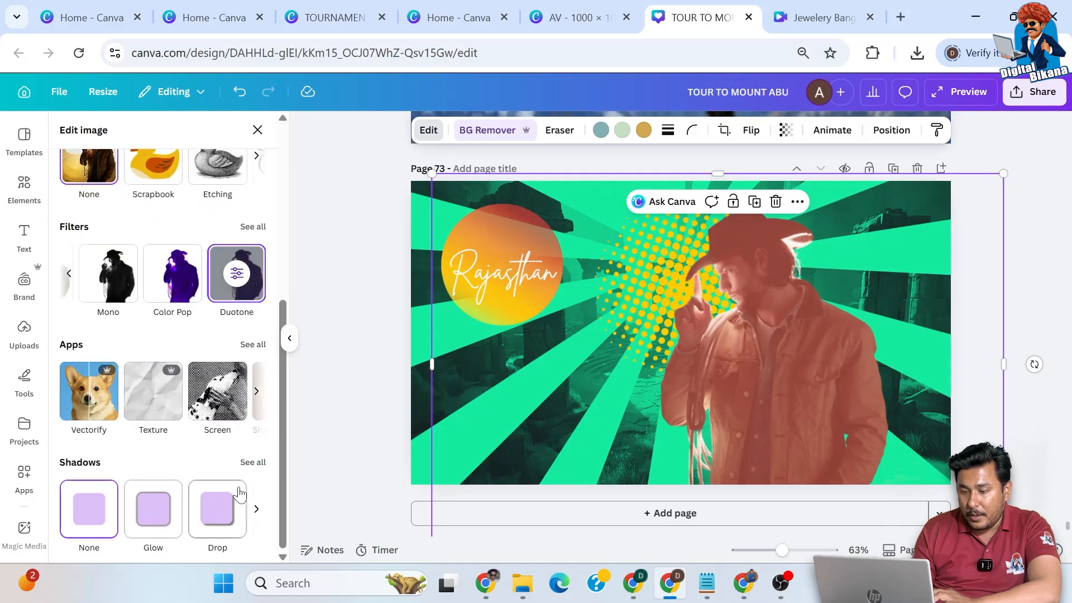
pyautogui.click(252, 463)
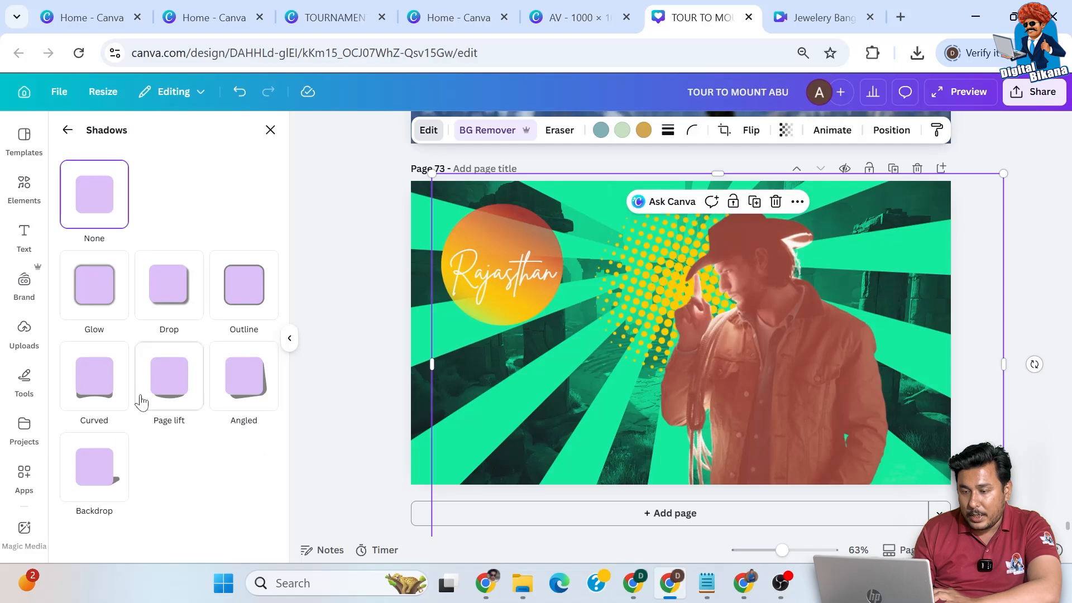
pyautogui.click(240, 333)
pyautogui.scroll(-2, 188, 457)
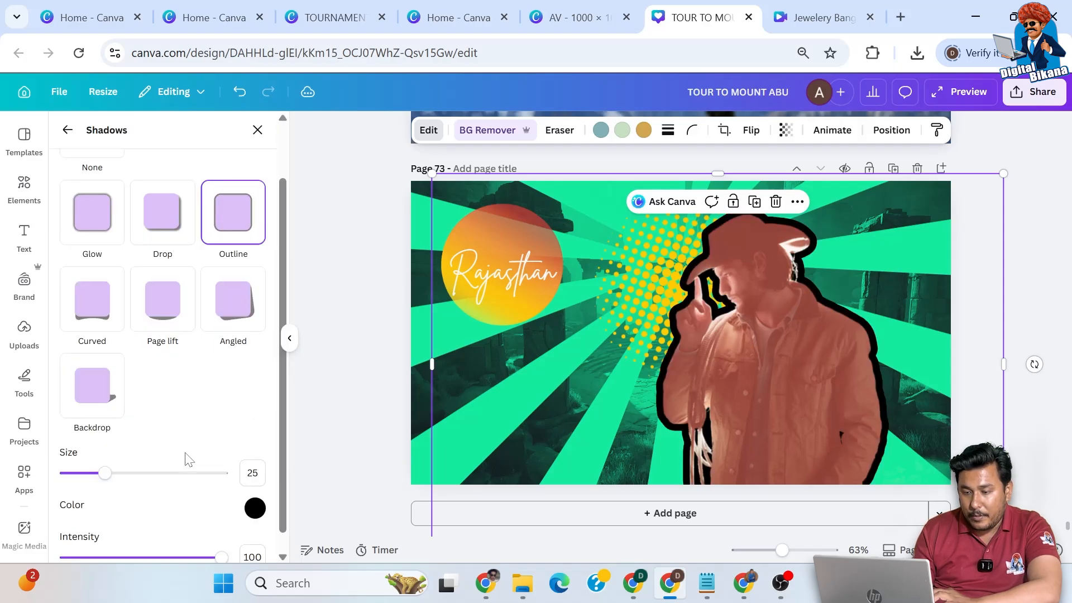
# - Change the cowboy's outline colour to near-white and set the outline size to 10
pyautogui.click(254, 508)
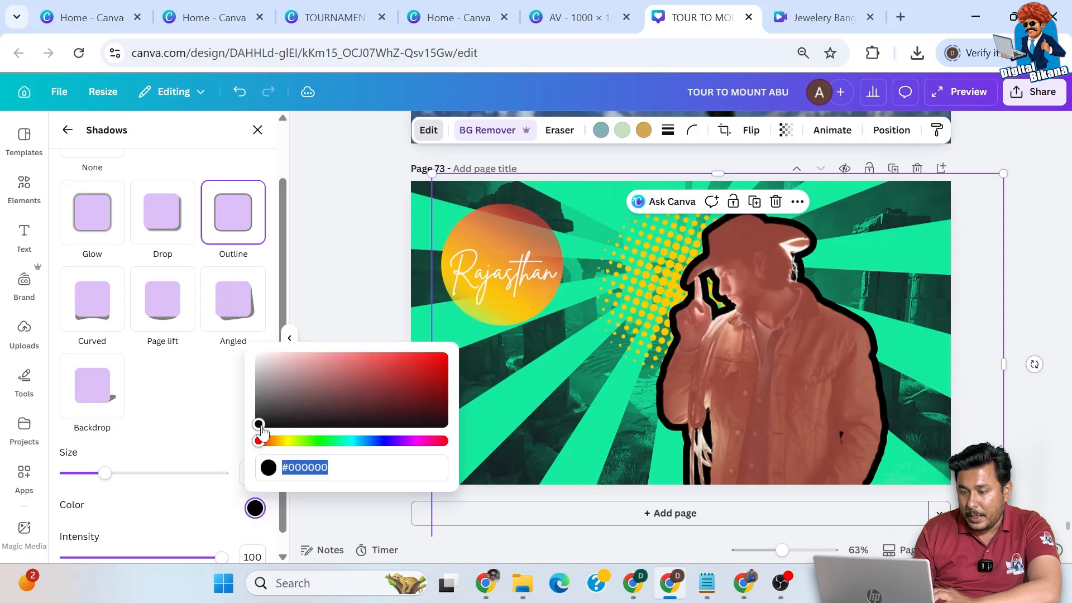
pyautogui.click(264, 421)
pyautogui.click(260, 356)
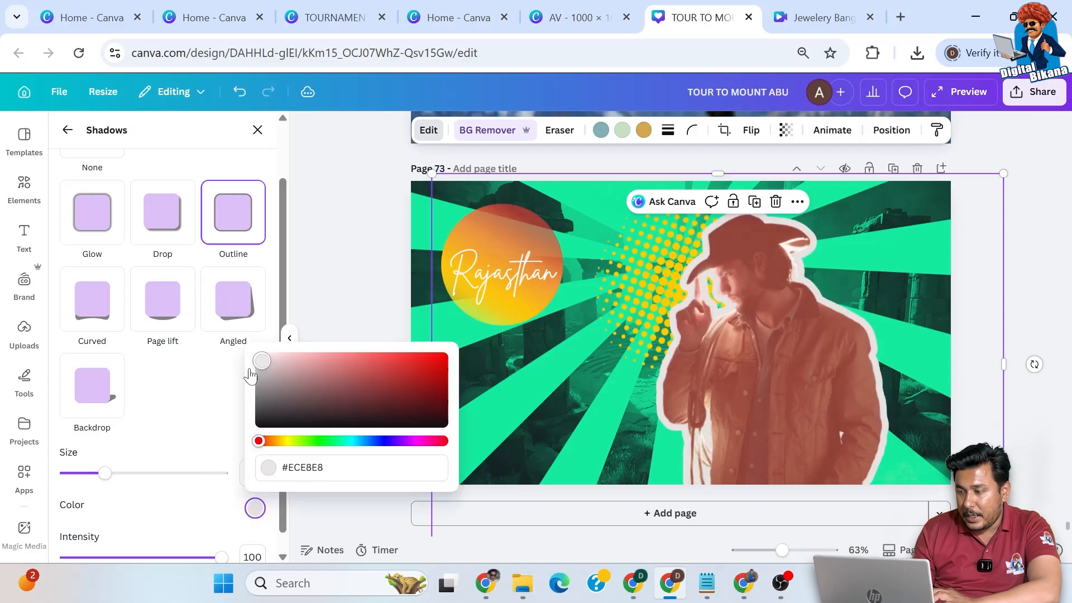
pyautogui.click(188, 461)
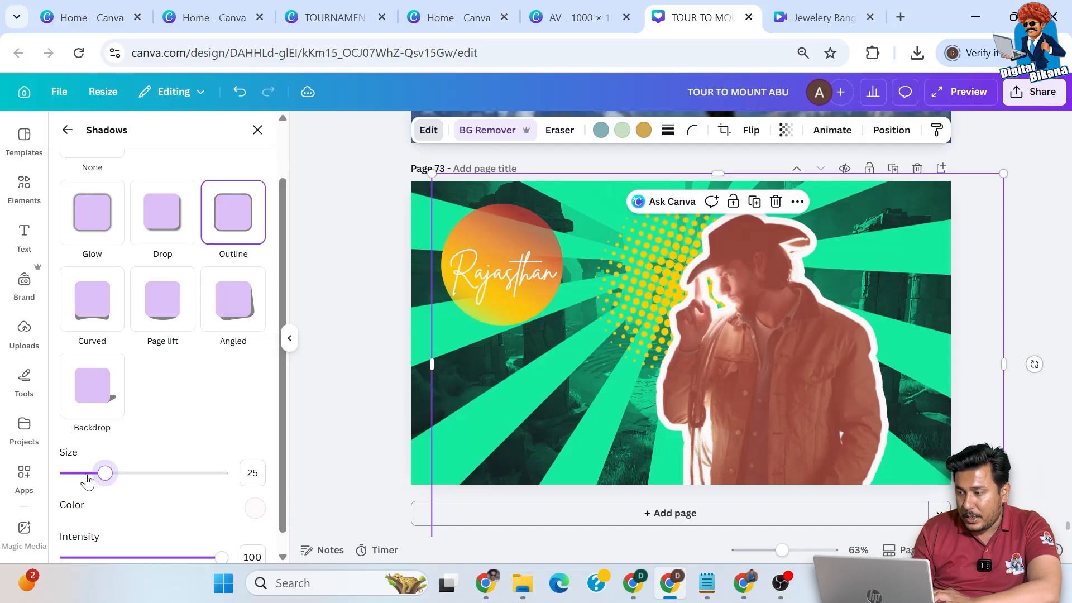
pyautogui.click(83, 476)
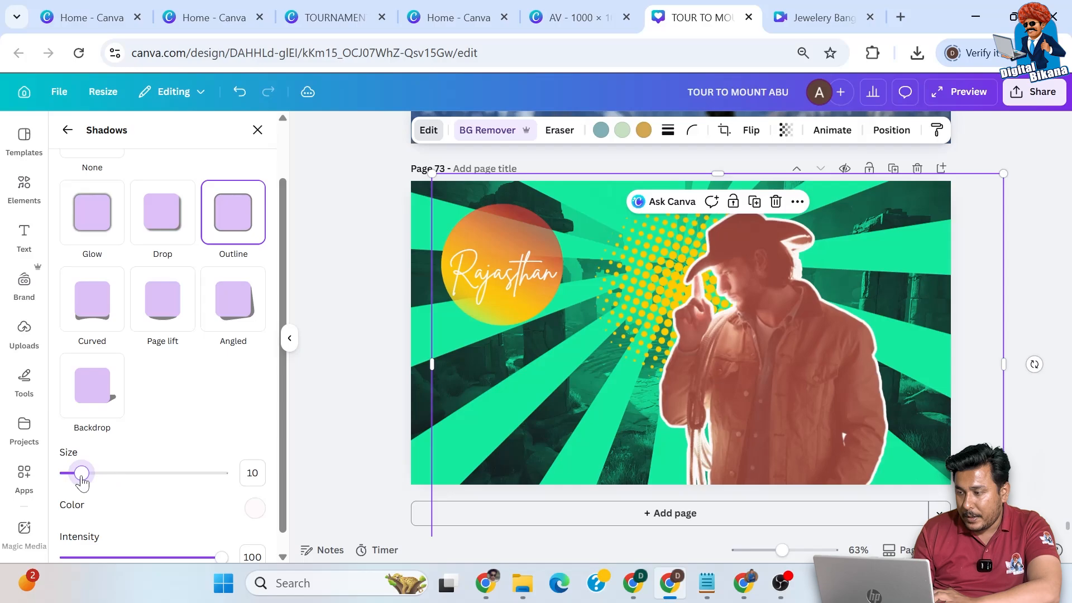